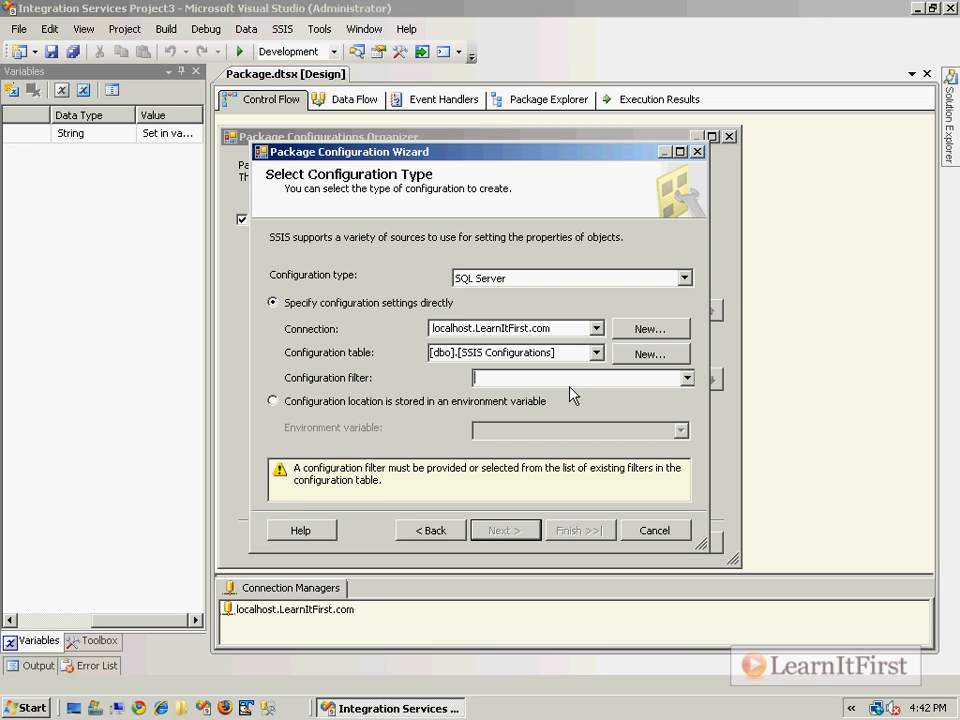
- Rename the configuration filter from VariableNames to VariableValues, keeping settings specified directly
{"action": "type", "text": "VariableNames"}
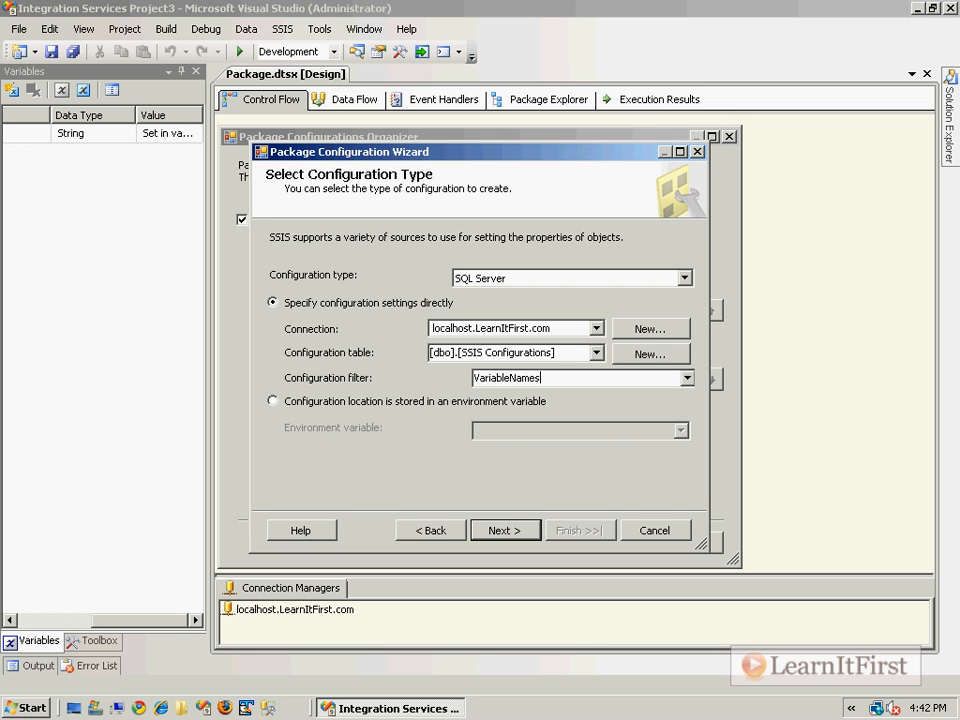
{"action": "left_click_drag", "start_coordinate": [511, 377], "coordinate": [619, 377]}
{"action": "type", "text": "Value"}
{"action": "left_click", "coordinate": [568, 412]}
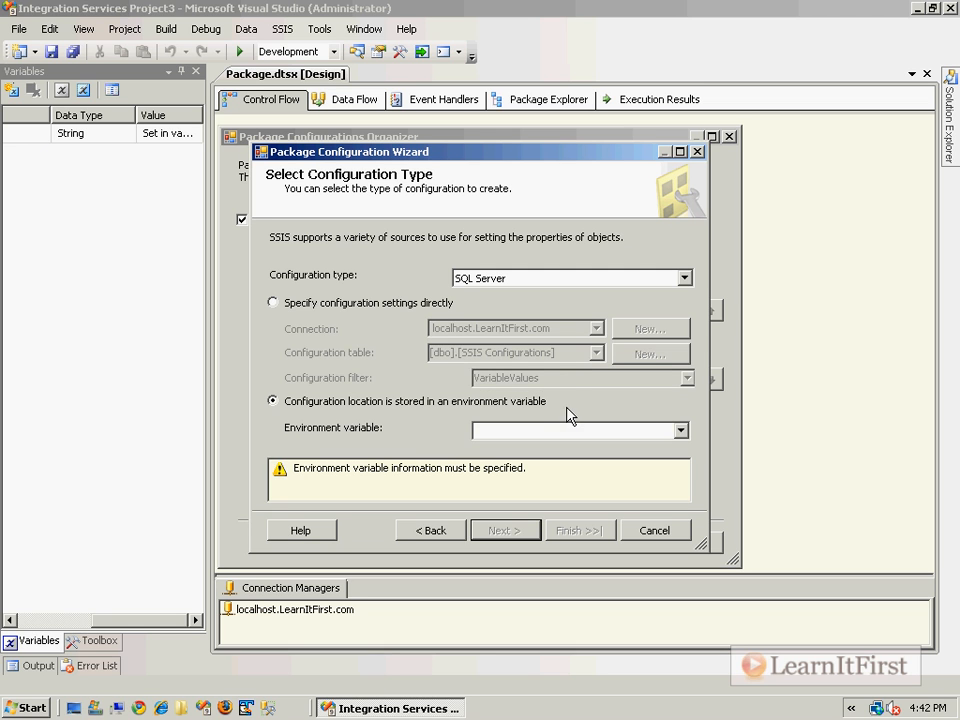
{"action": "left_click", "coordinate": [377, 309]}
{"action": "left_click", "coordinate": [581, 378]}
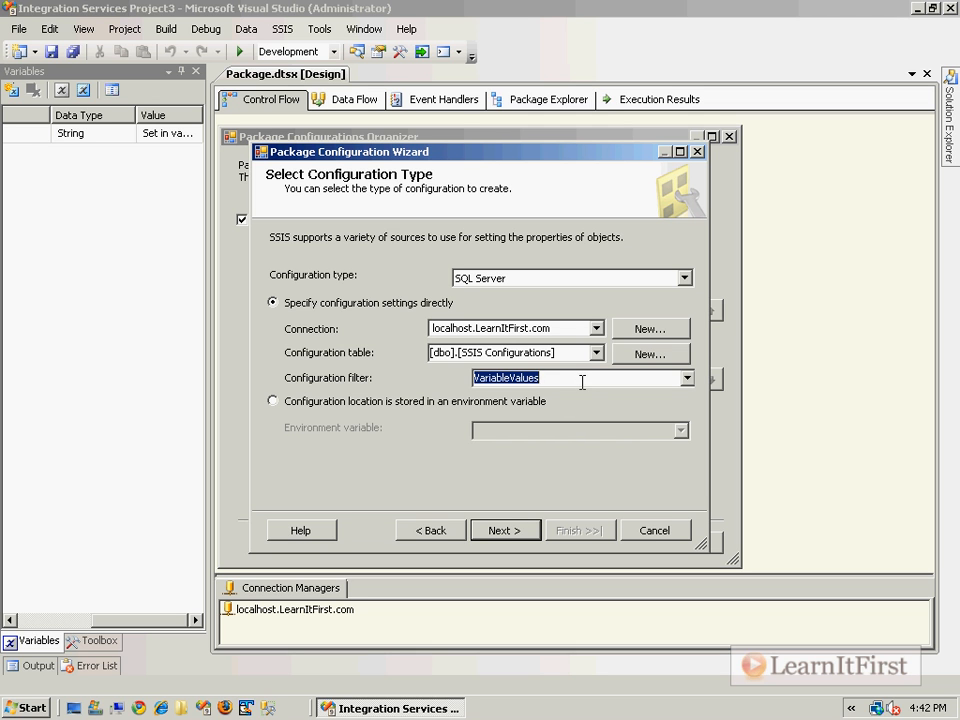
- Expand Variables > MyVariable > Properties and check its Value property for export
{"action": "left_click", "coordinate": [505, 531]}
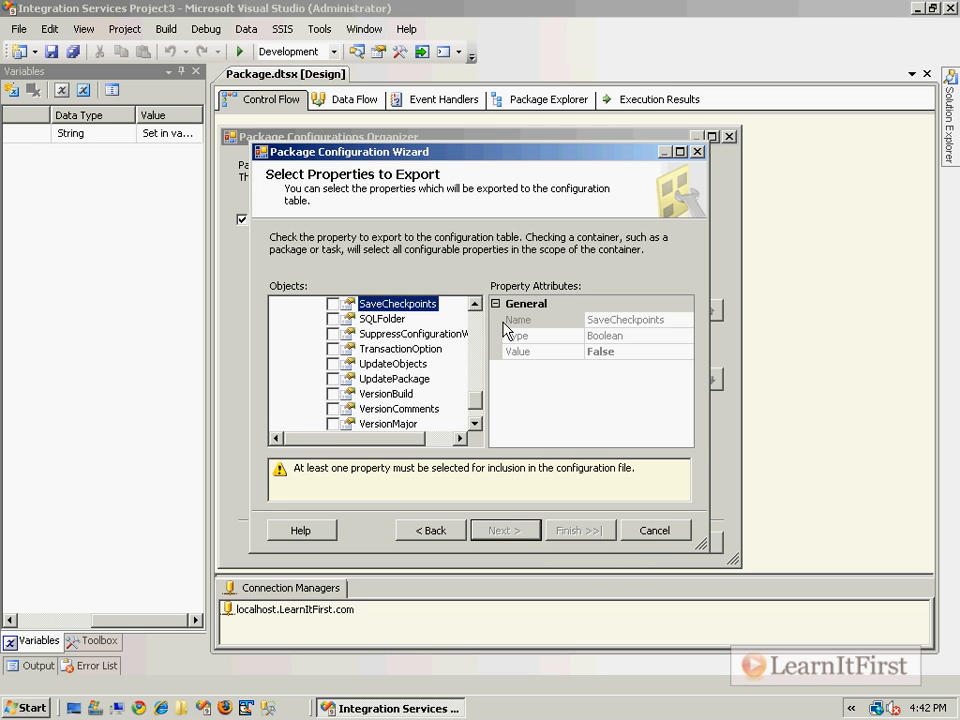
{"action": "left_click_drag", "start_coordinate": [477, 408], "coordinate": [476, 321]}
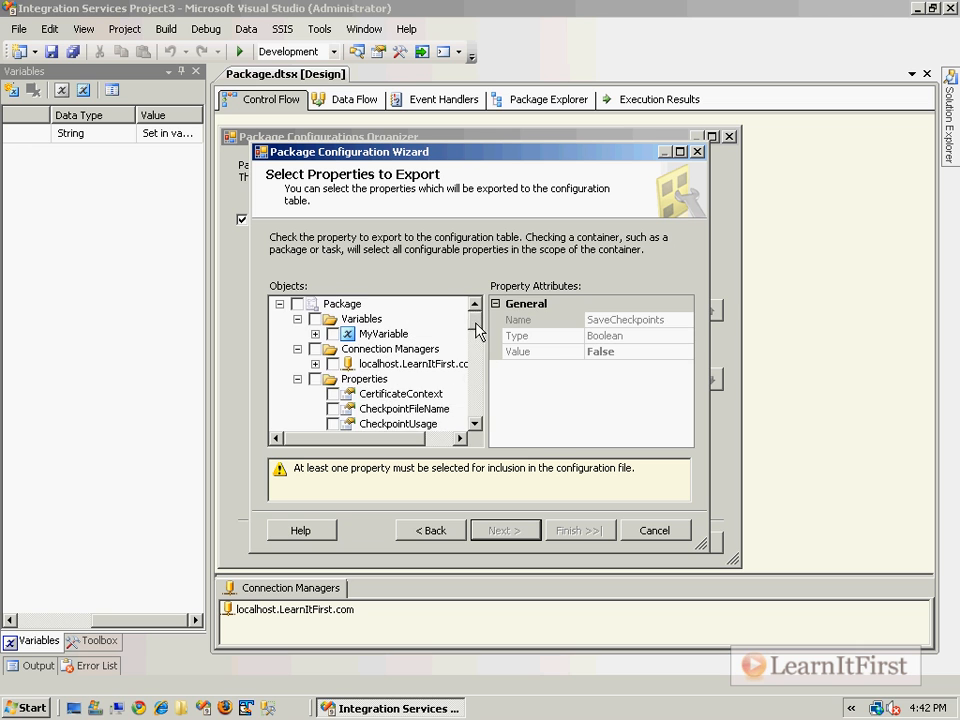
{"action": "double_click", "coordinate": [329, 380]}
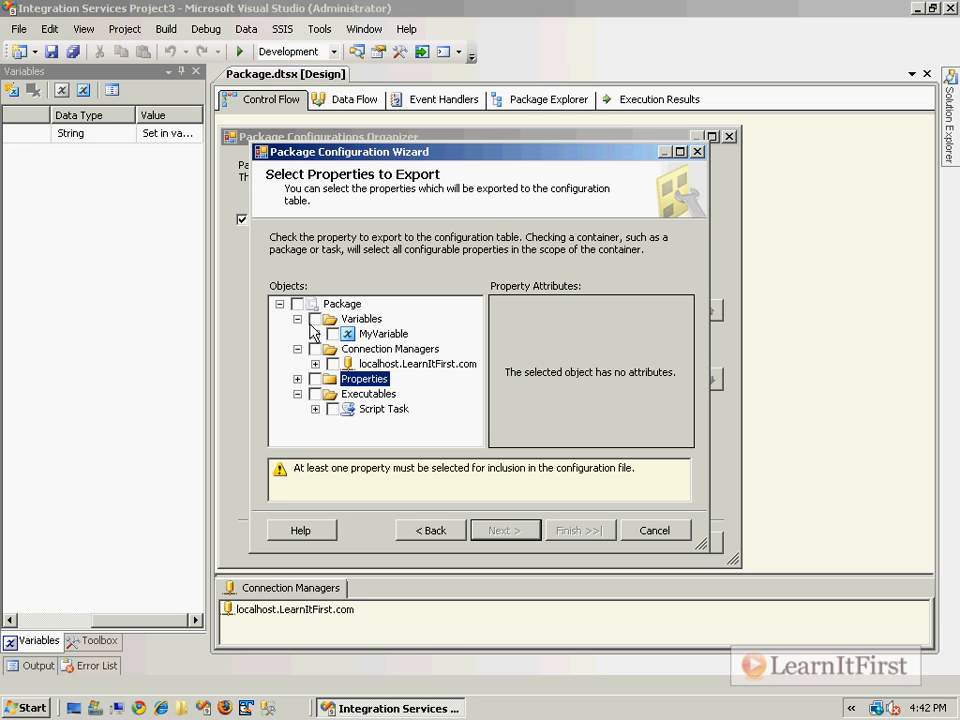
{"action": "left_click", "coordinate": [315, 333]}
{"action": "left_click", "coordinate": [333, 348]}
{"action": "scroll", "coordinate": [397, 381], "scroll_direction": "down", "scroll_amount": 2}
{"action": "left_click", "coordinate": [369, 349]}
- Review the Value property's attributes and advance to the wizard's completion page
{"action": "scroll", "coordinate": [443, 432], "scroll_direction": "up", "scroll_amount": 2}
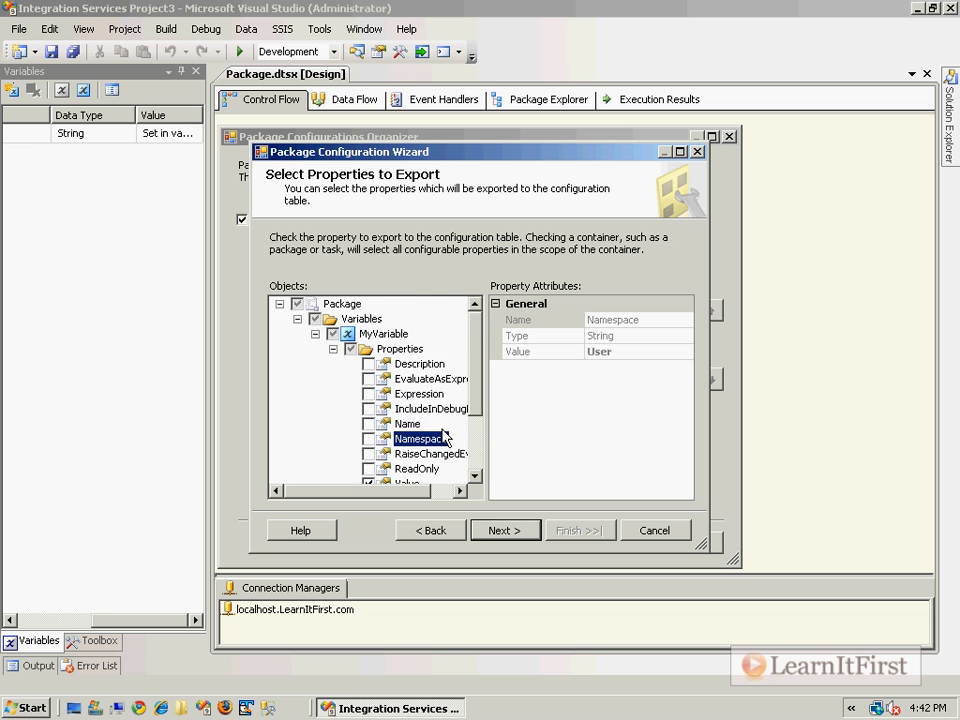
{"action": "scroll", "coordinate": [455, 438], "scroll_direction": "down", "scroll_amount": 1}
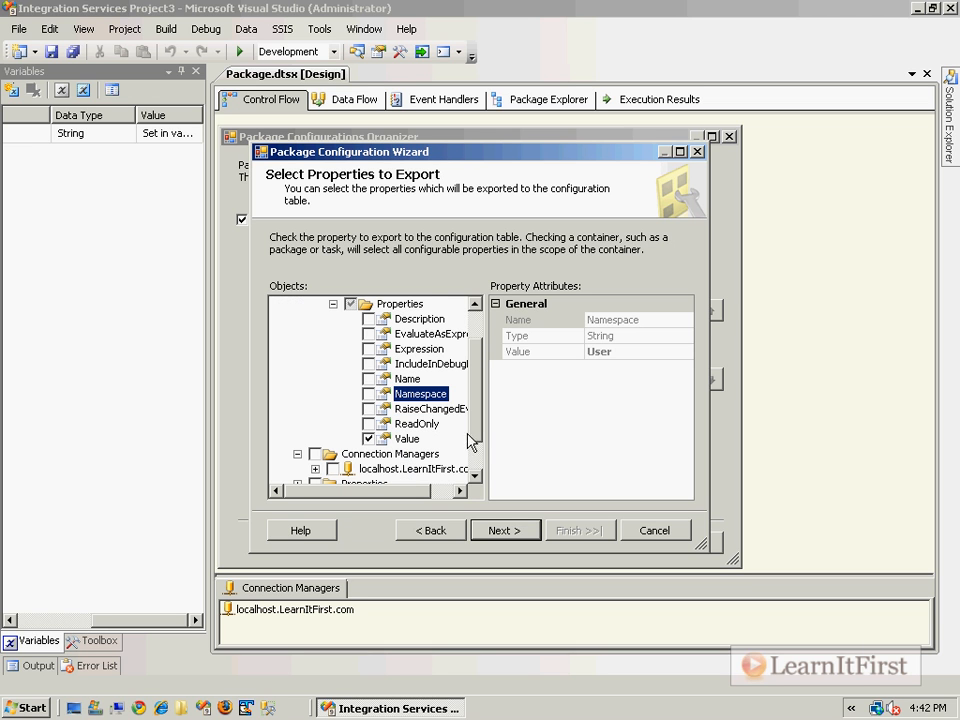
{"action": "scroll", "coordinate": [480, 428], "scroll_direction": "up", "scroll_amount": 1}
{"action": "left_click", "coordinate": [365, 304]}
{"action": "left_click", "coordinate": [404, 456]}
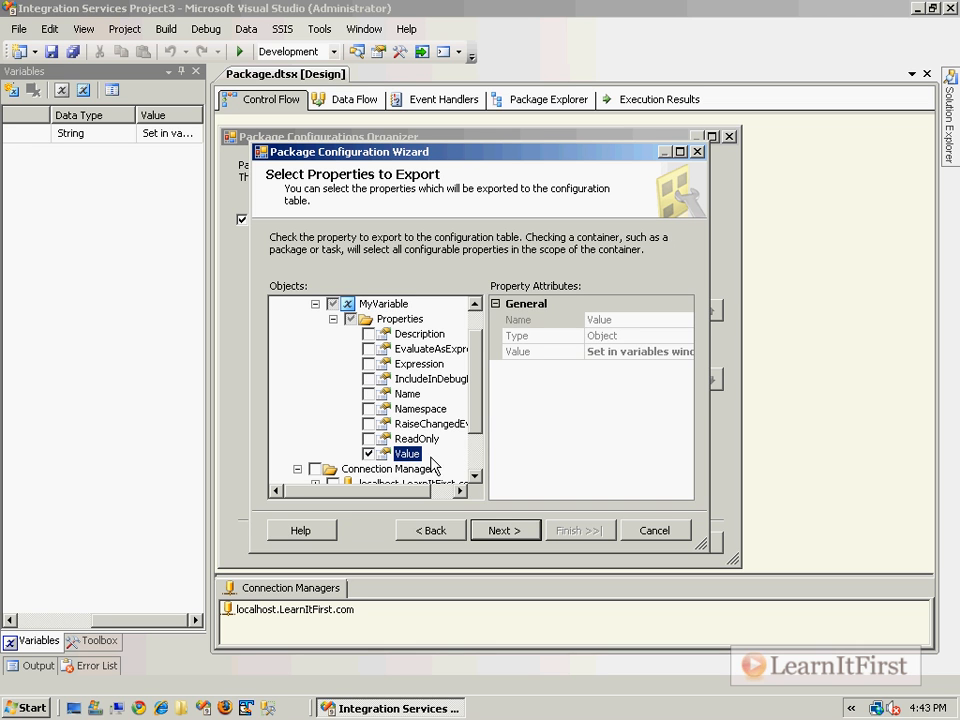
{"action": "left_click", "coordinate": [497, 532]}
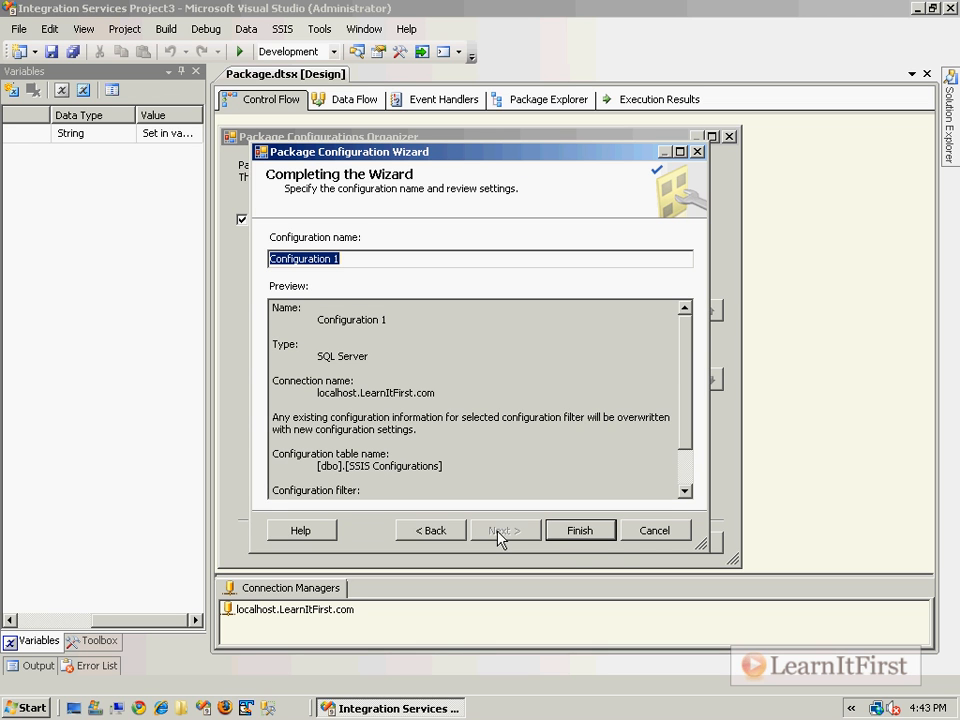
- Finish SQL Server Configuration 1, save the package with Ctrl+S, and launch Management Studio
{"action": "left_click", "coordinate": [572, 536]}
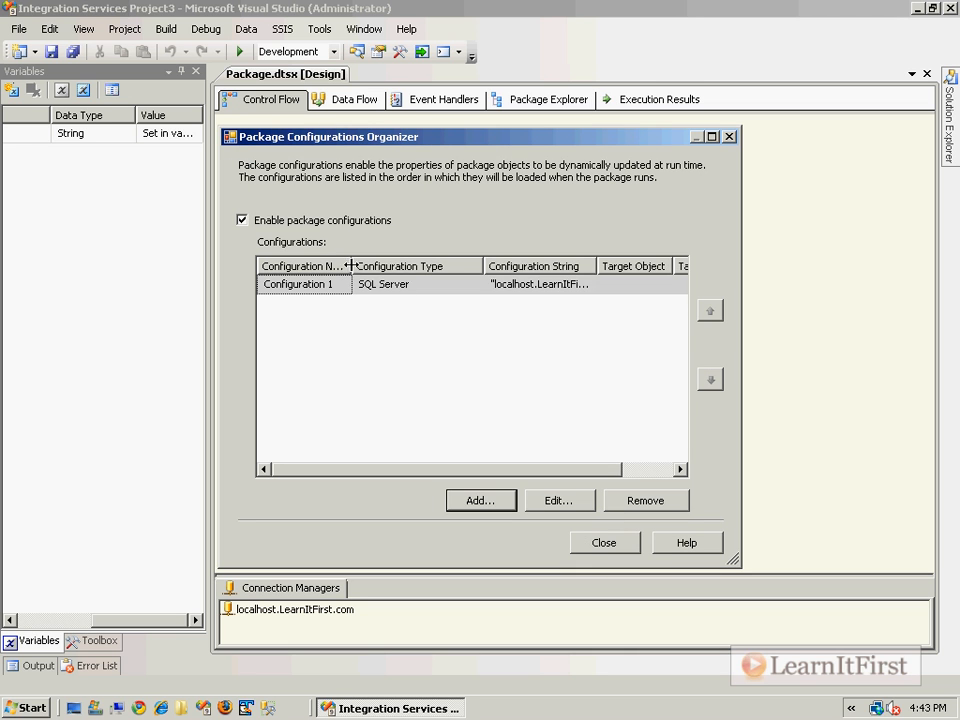
{"action": "left_click_drag", "start_coordinate": [350, 268], "coordinate": [394, 265]}
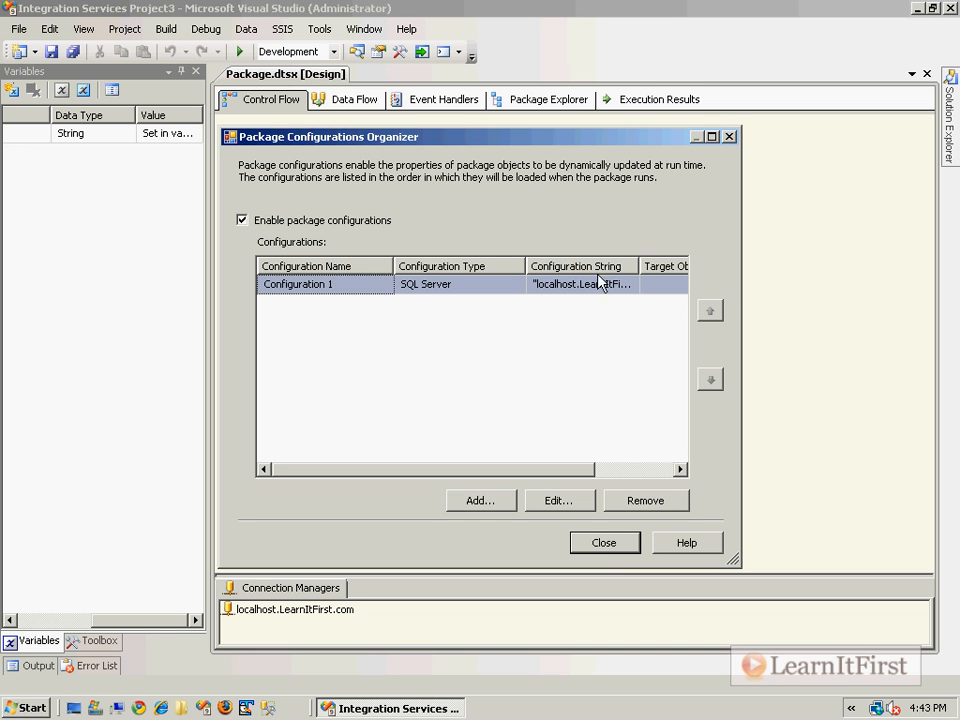
{"action": "left_click", "coordinate": [612, 552]}
{"action": "key", "text": "ctrl+s"}
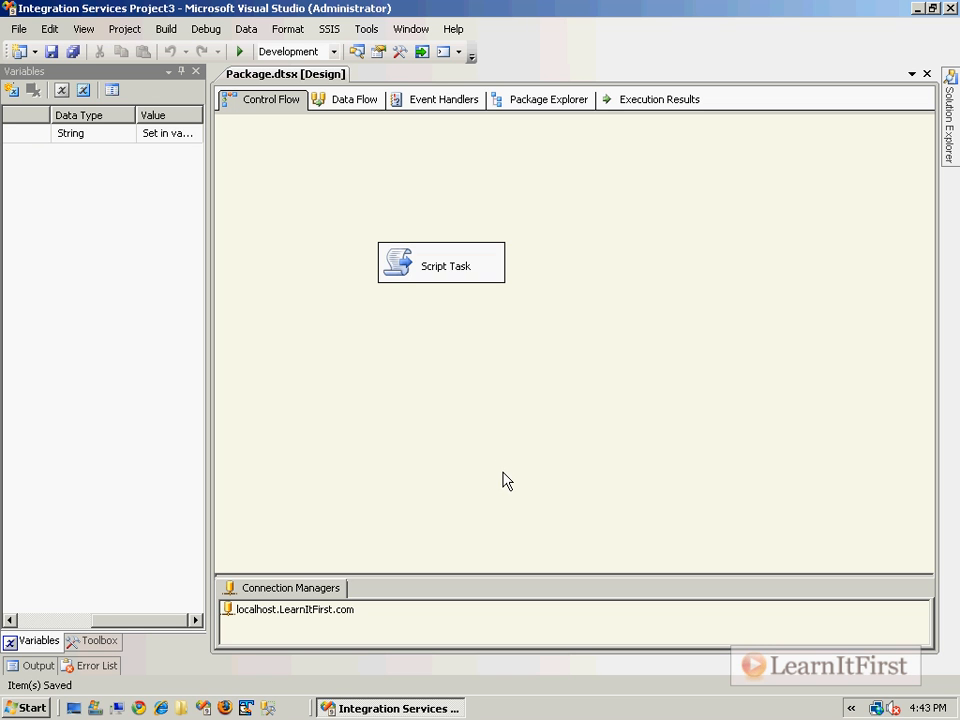
{"action": "left_click", "coordinate": [268, 708]}
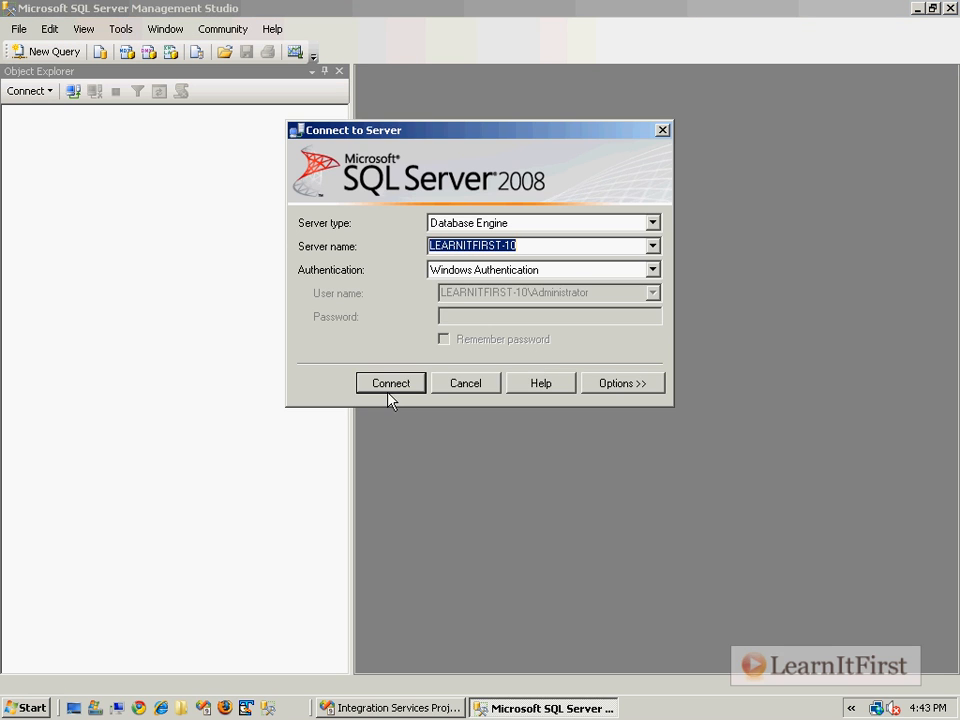
- Connect to the server and point a new query at the LearnItFirst.com database, listing its tables
{"action": "left_click", "coordinate": [389, 389]}
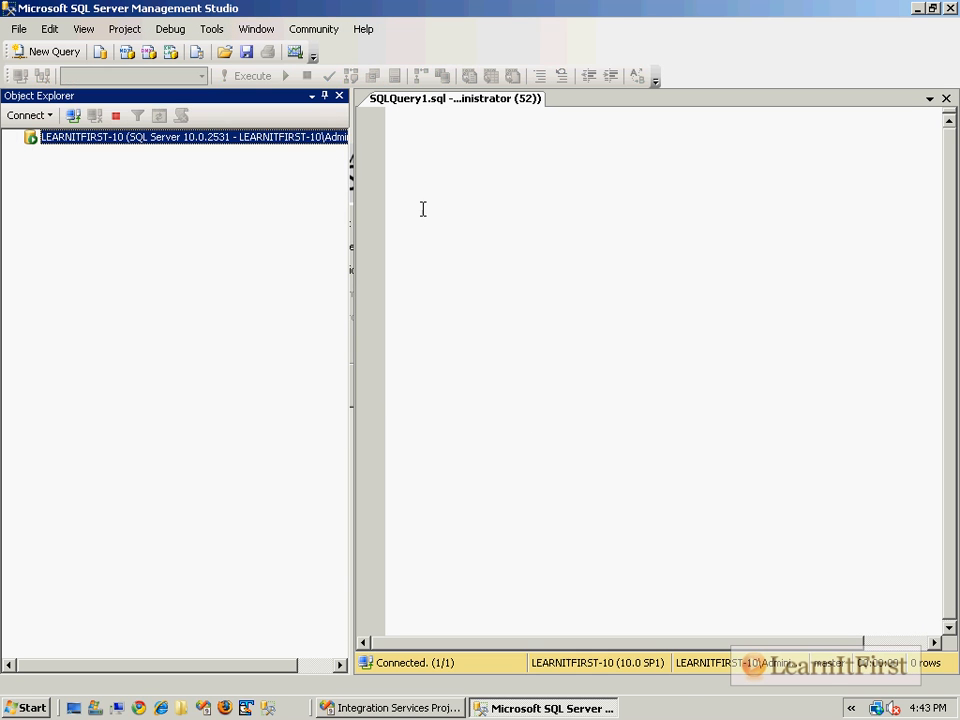
{"action": "left_click", "coordinate": [170, 76]}
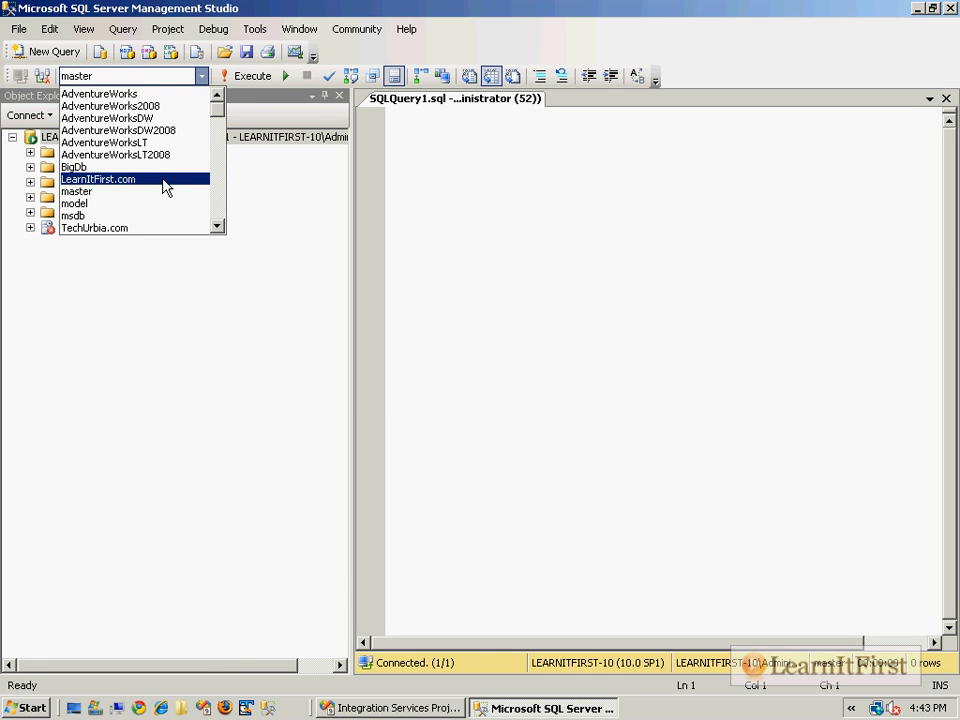
{"action": "left_click", "coordinate": [163, 182]}
{"action": "type", "text": "SELECT "}
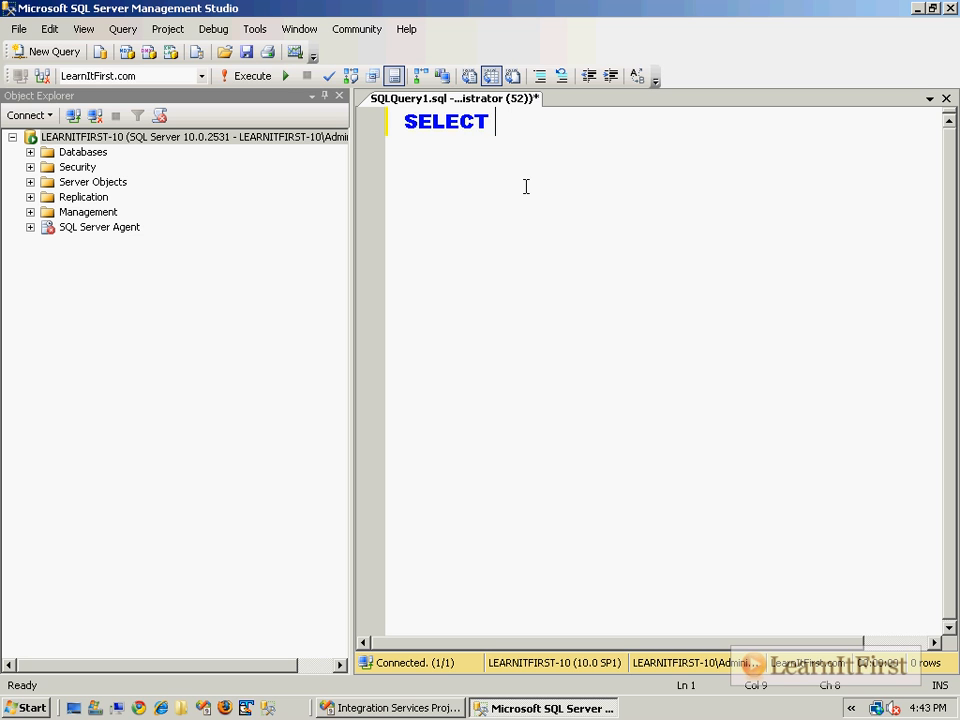
{"action": "type", "text": "* FROM"}
{"action": "left_click", "coordinate": [30, 152]}
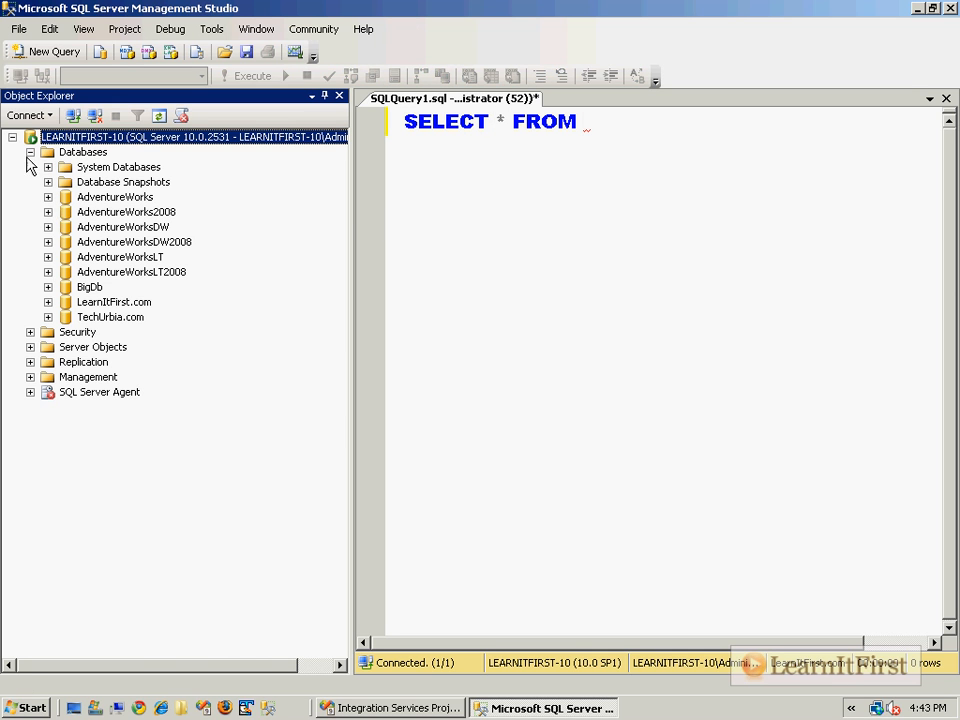
{"action": "left_click", "coordinate": [48, 302]}
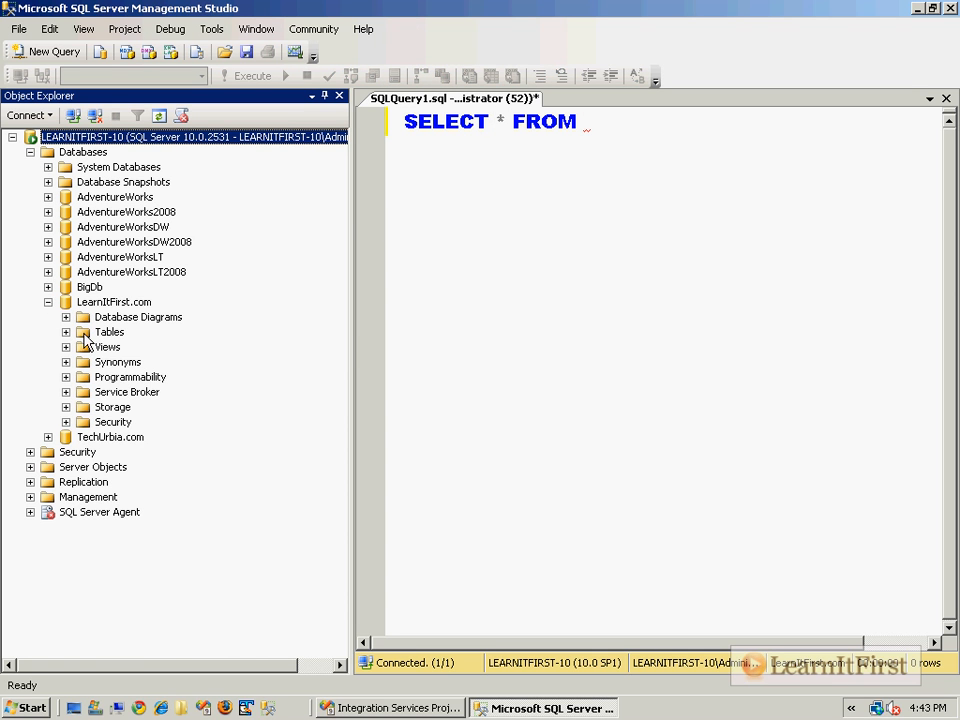
{"action": "left_click", "coordinate": [66, 332]}
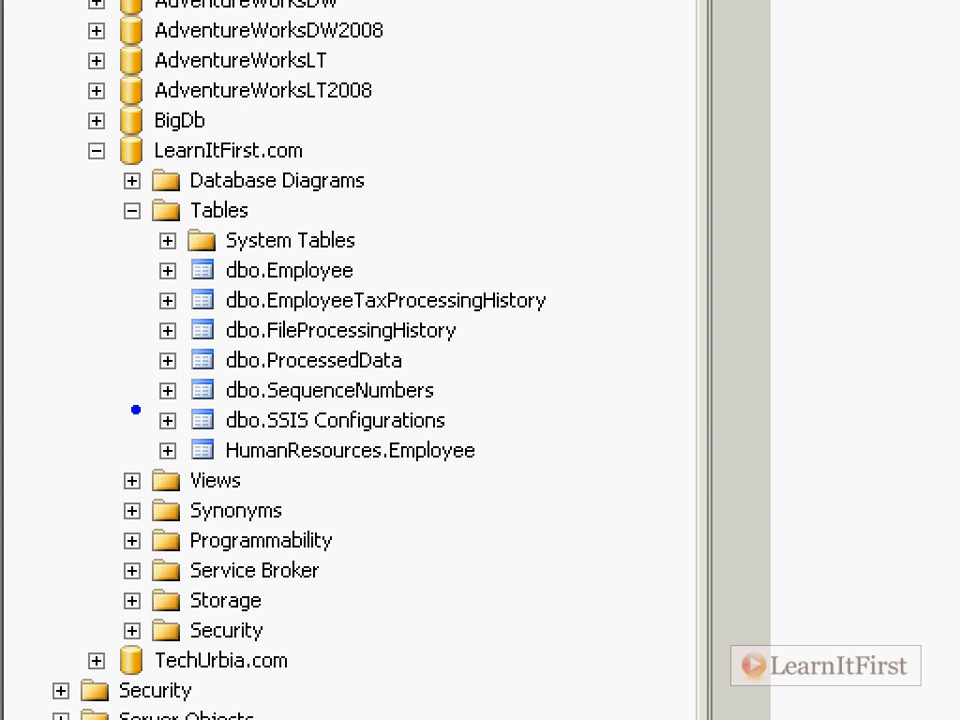
- Complete and run SELECT * FROM dbo.[SSIS Configurations], showing the VariableValues row
{"action": "left_click_drag", "start_coordinate": [104, 384], "coordinate": [548, 452]}
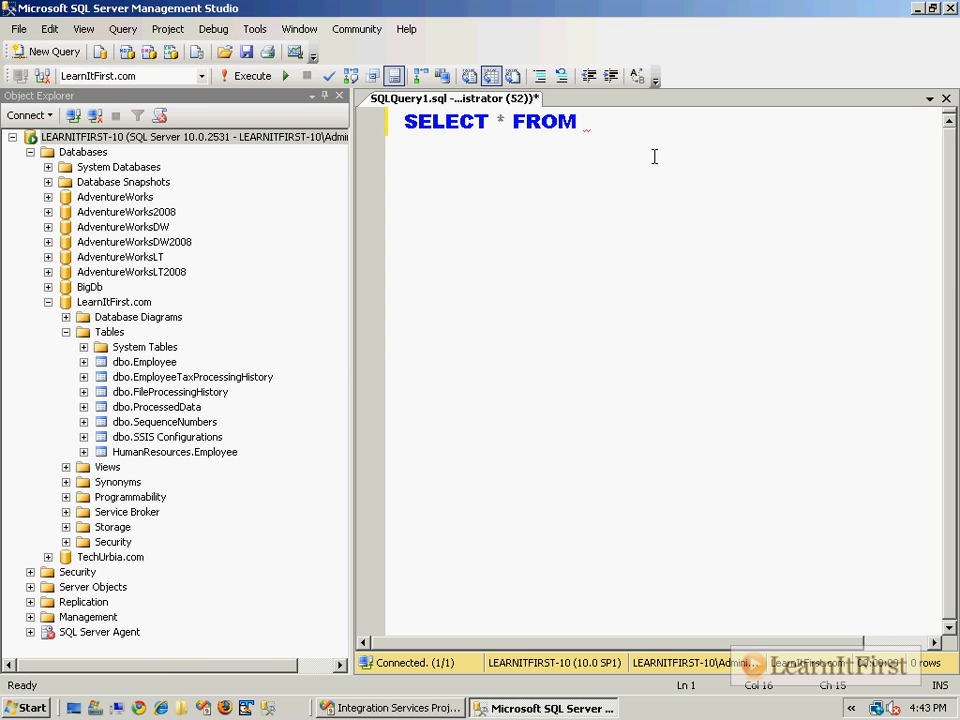
{"action": "type", "text": "S"}
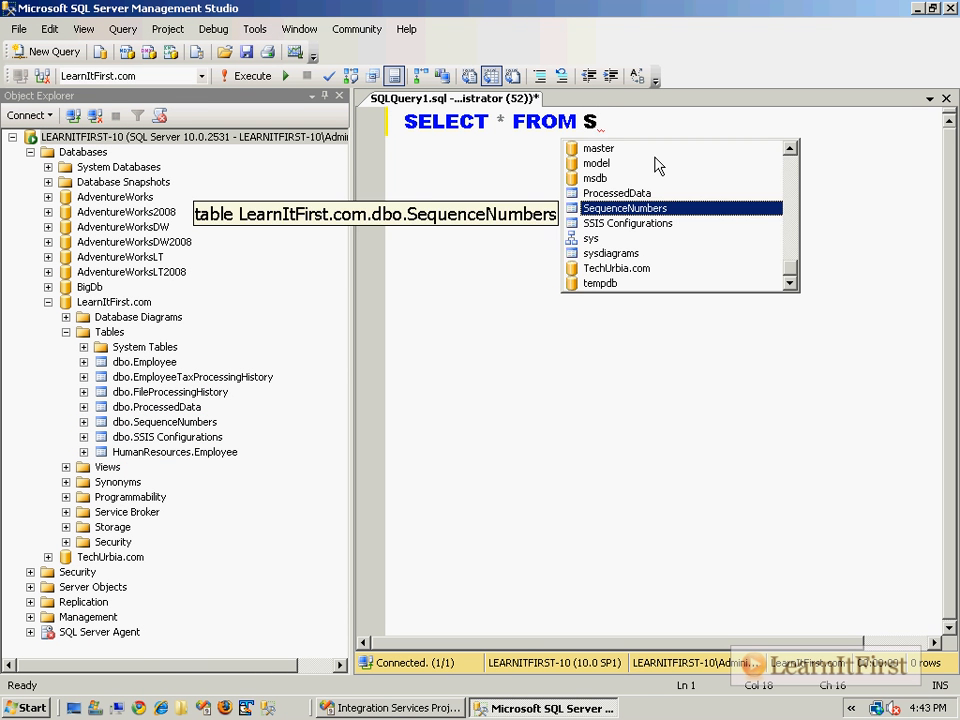
{"action": "type", "text": "SIS"}
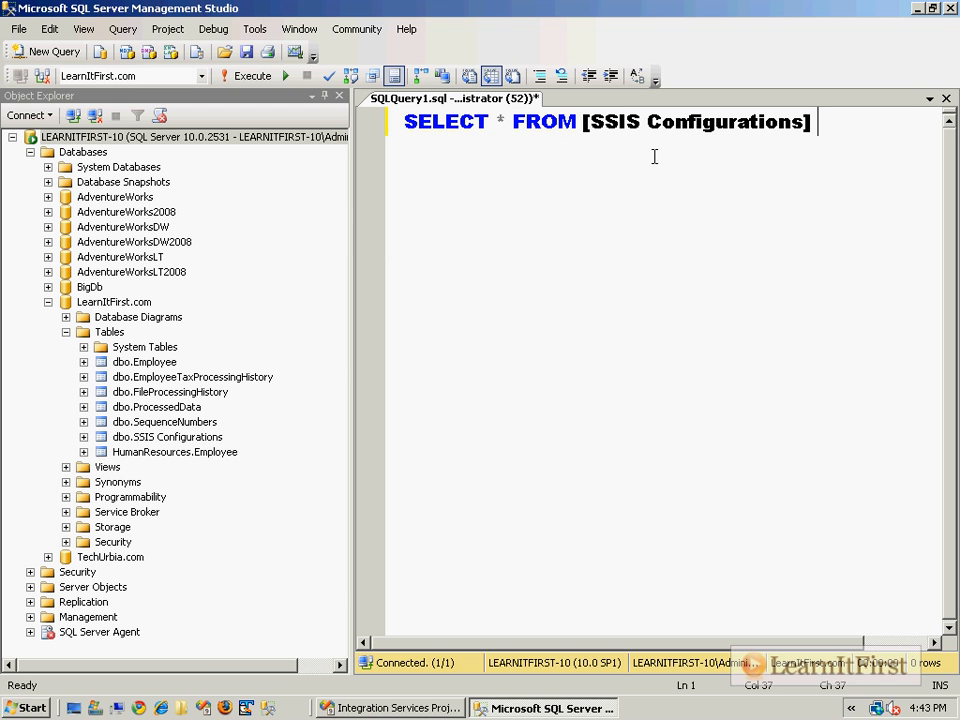
{"action": "left_click", "coordinate": [585, 122]}
{"action": "type", "text": "dbo"}
{"action": "left_click", "coordinate": [710, 209]}
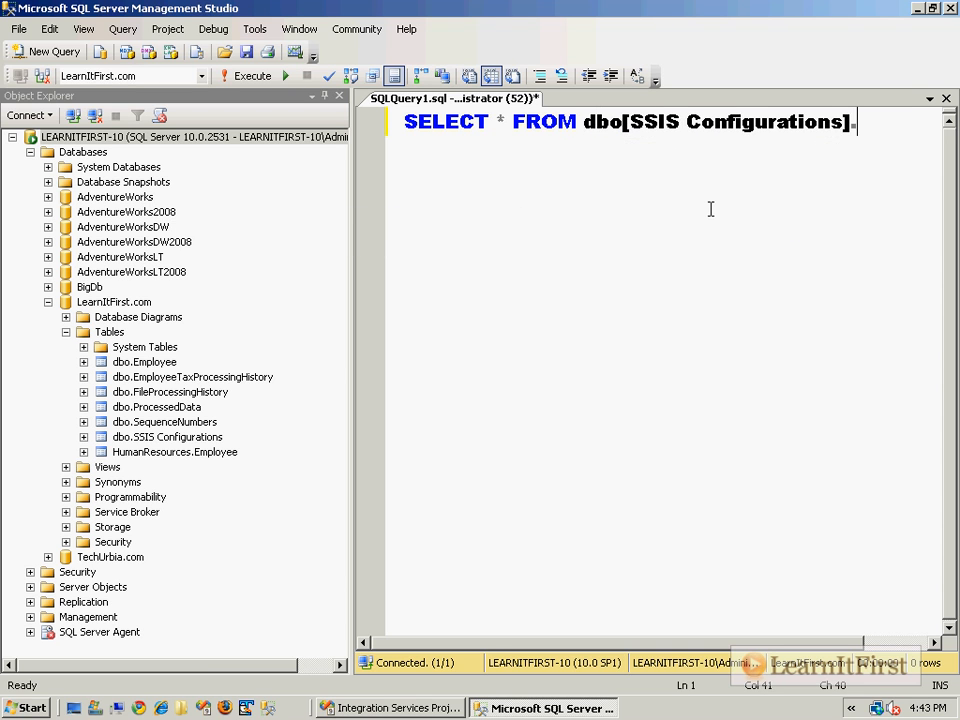
{"action": "key", "text": "ctrl+Left"}
{"action": "key", "text": "ctrl+Left"}
{"action": "key", "text": "ctrl+Left"}
{"action": "key", "text": "ctrl+Left"}
{"action": "key", "text": "ctrl+Left"}
{"action": "key", "text": "ctrl+Left"}
{"action": "key", "text": "ctrl+Right"}
{"action": "key", "text": "ctrl+Right"}
{"action": "type", "text": "."}
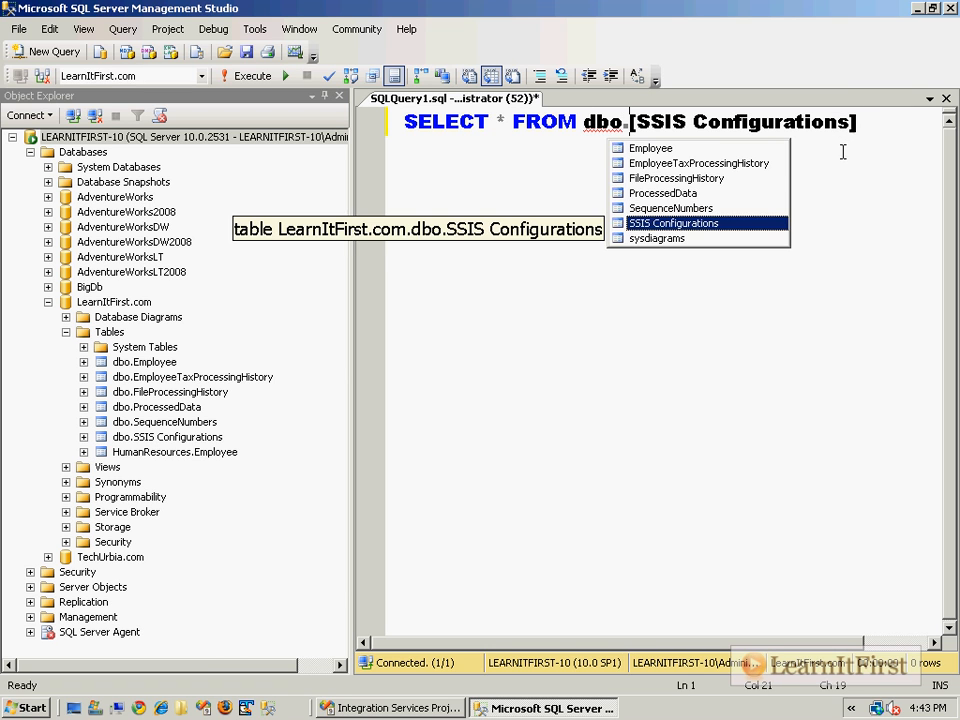
{"action": "left_click", "coordinate": [870, 238]}
{"action": "key", "text": "F5"}
{"action": "left_click", "coordinate": [340, 96]}
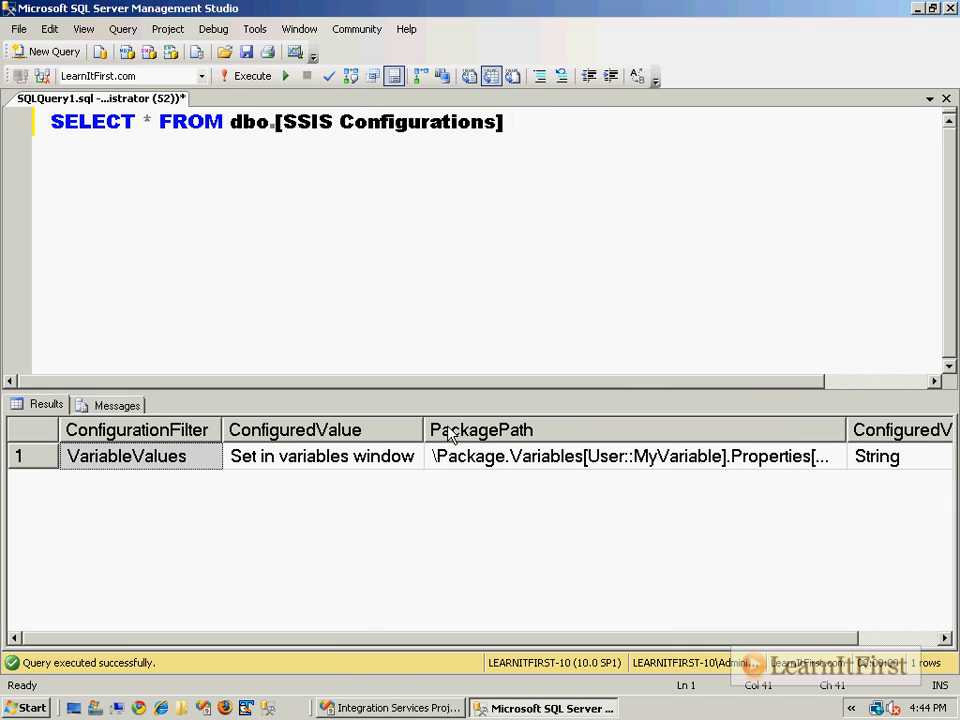
{"action": "left_click", "coordinate": [187, 455]}
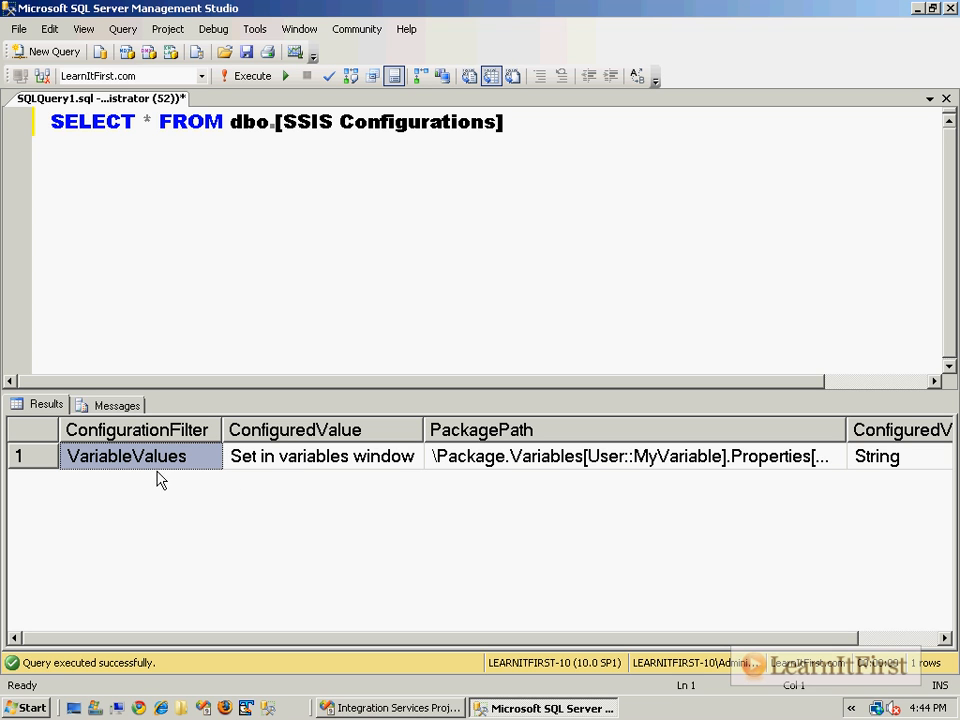
{"action": "left_click", "coordinate": [296, 458]}
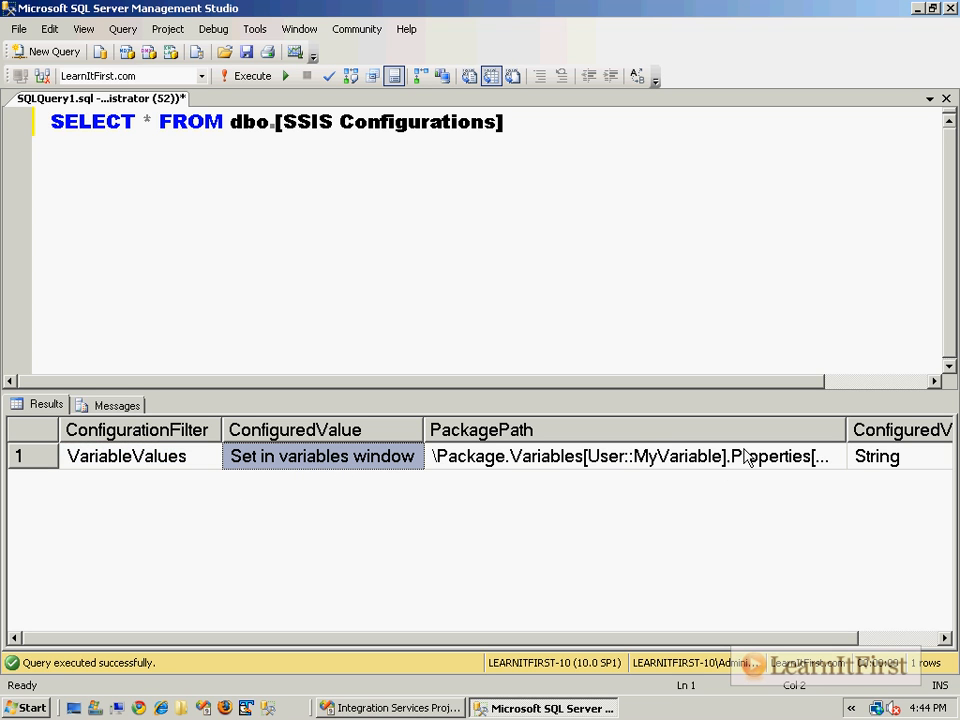
{"action": "double_click", "coordinate": [847, 430]}
{"action": "left_click", "coordinate": [690, 466]}
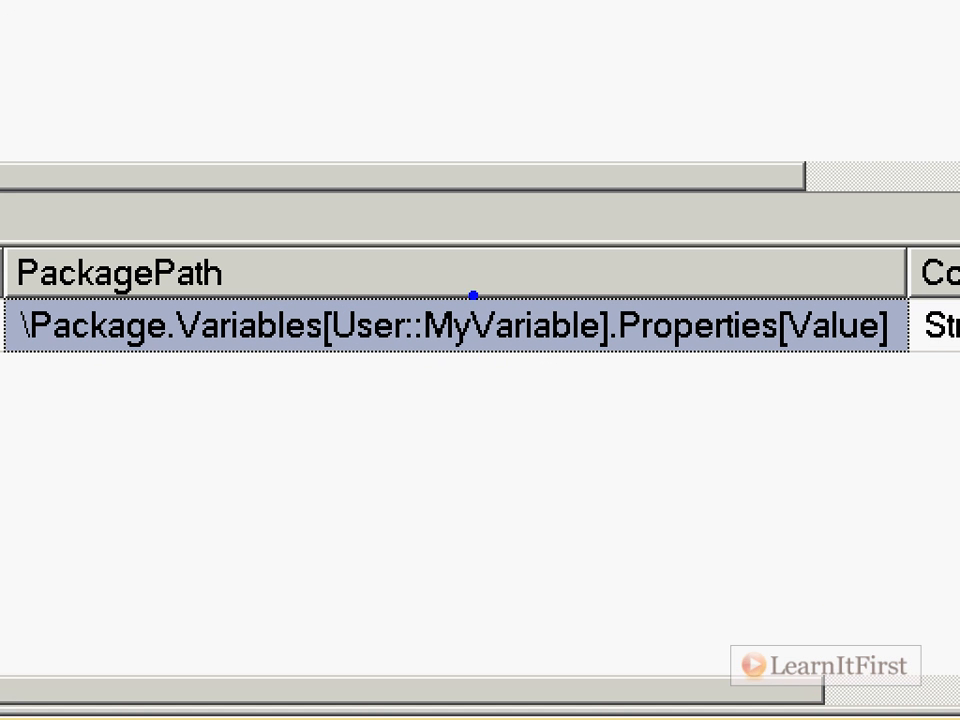
{"action": "left_click_drag", "start_coordinate": [437, 358], "coordinate": [613, 367]}
{"action": "mouse_move", "coordinate": [515, 279]}
{"action": "left_mouse_down"}
{"action": "mouse_move", "coordinate": [770, 180]}
{"action": "mouse_move", "coordinate": [816, 283]}
{"action": "mouse_move", "coordinate": [790, 297]}
{"action": "left_mouse_up"}
{"action": "mouse_move", "coordinate": [862, 278]}
{"action": "left_mouse_down"}
{"action": "mouse_move", "coordinate": [850, 297]}
{"action": "mouse_move", "coordinate": [793, 303]}
{"action": "mouse_move", "coordinate": [848, 290]}
{"action": "left_mouse_up"}
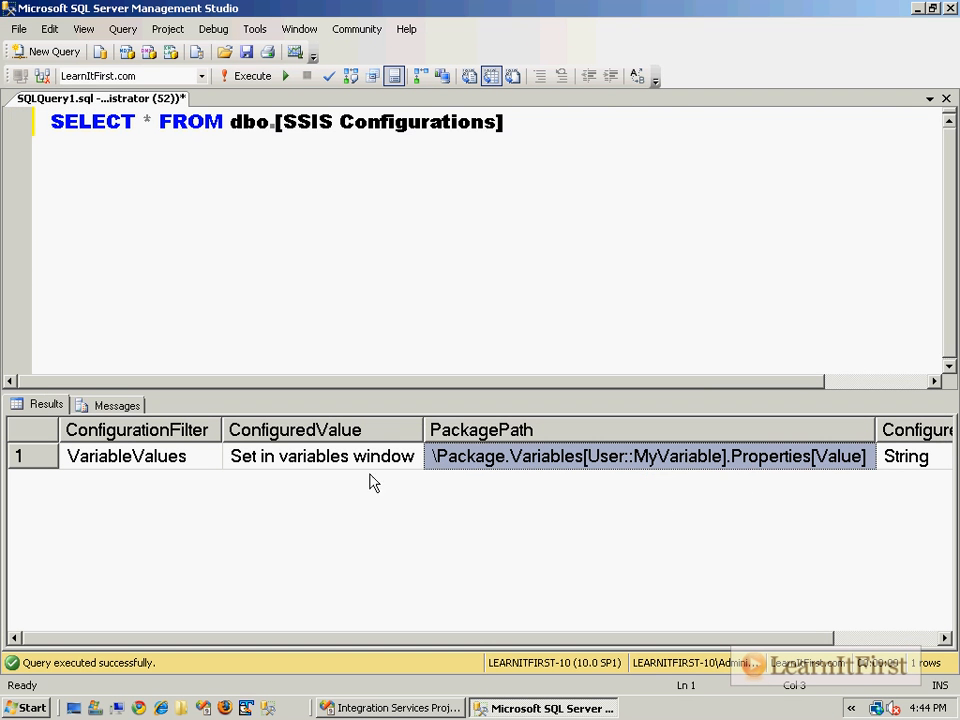
{"action": "left_click", "coordinate": [319, 462]}
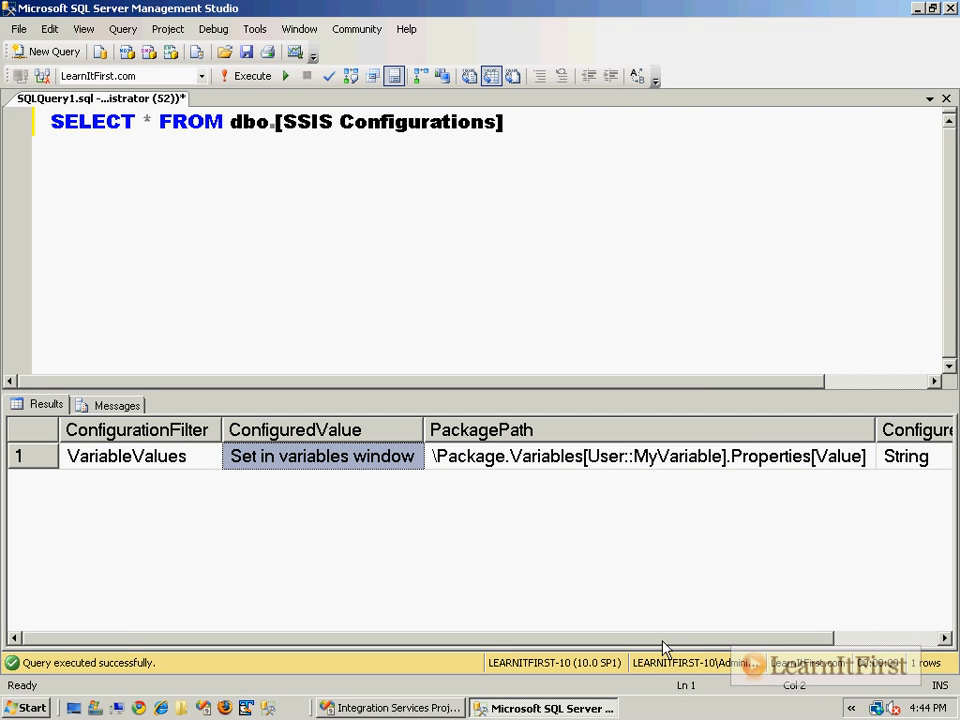
{"action": "left_click_drag", "start_coordinate": [664, 640], "coordinate": [857, 641]}
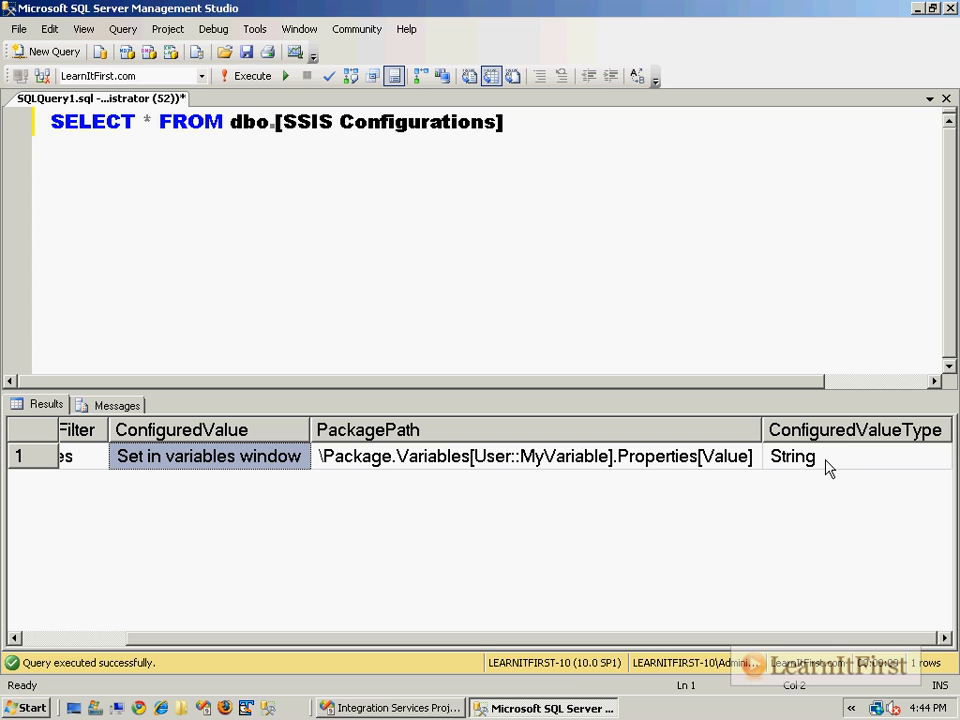
{"action": "left_click", "coordinate": [111, 639]}
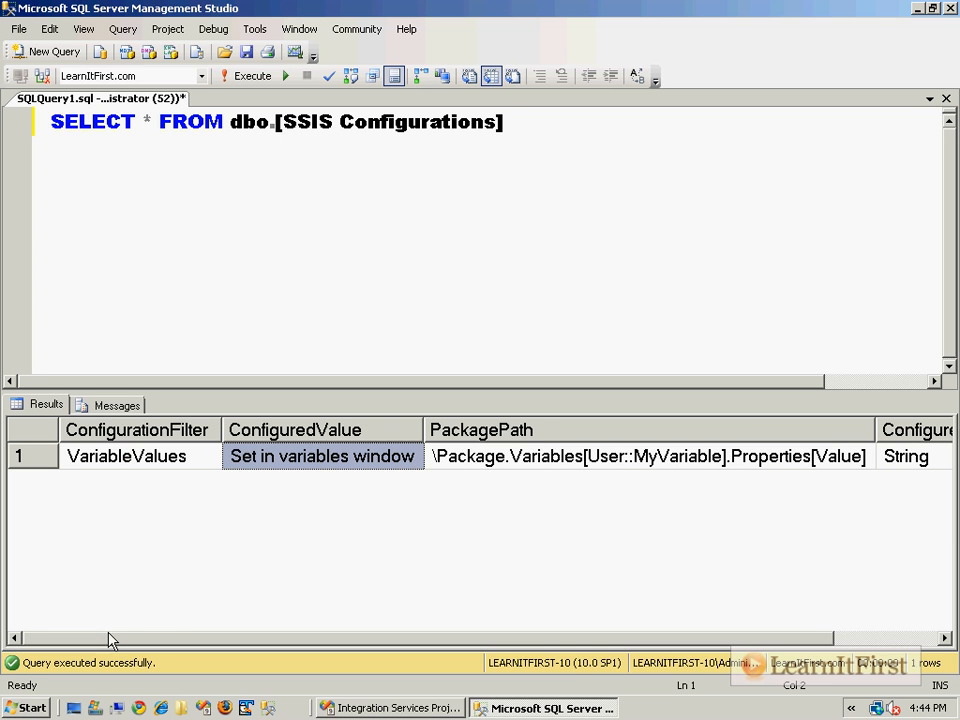
{"action": "left_click", "coordinate": [544, 263]}
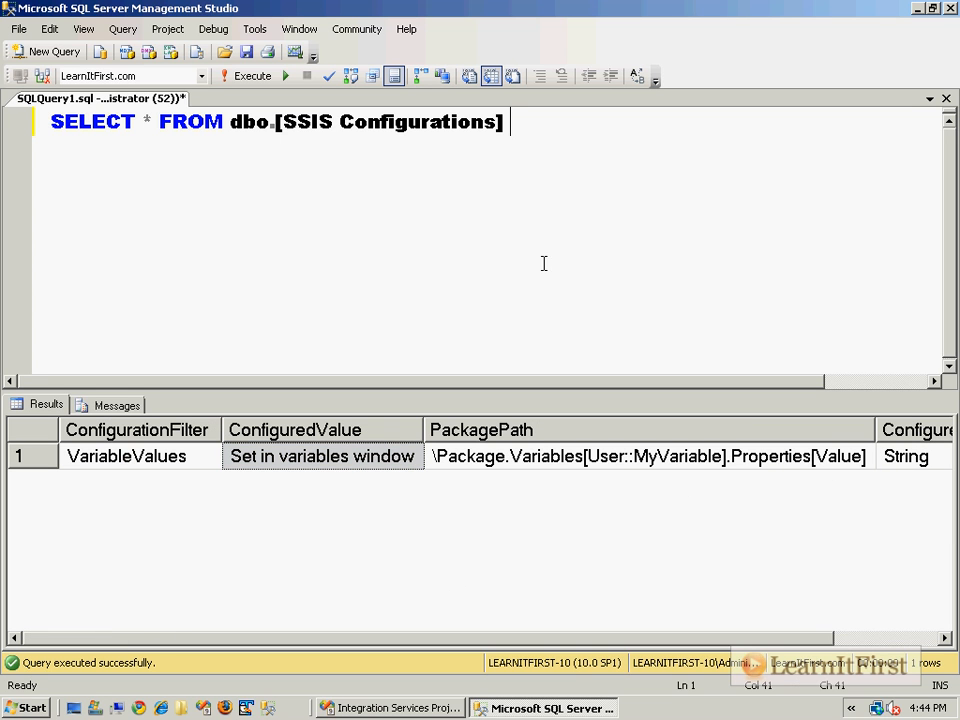
{"action": "left_click", "coordinate": [432, 710]}
- Debug the package, see it still reports 'Set in variables window', then return to Management Studio
{"action": "key", "text": "F5"}
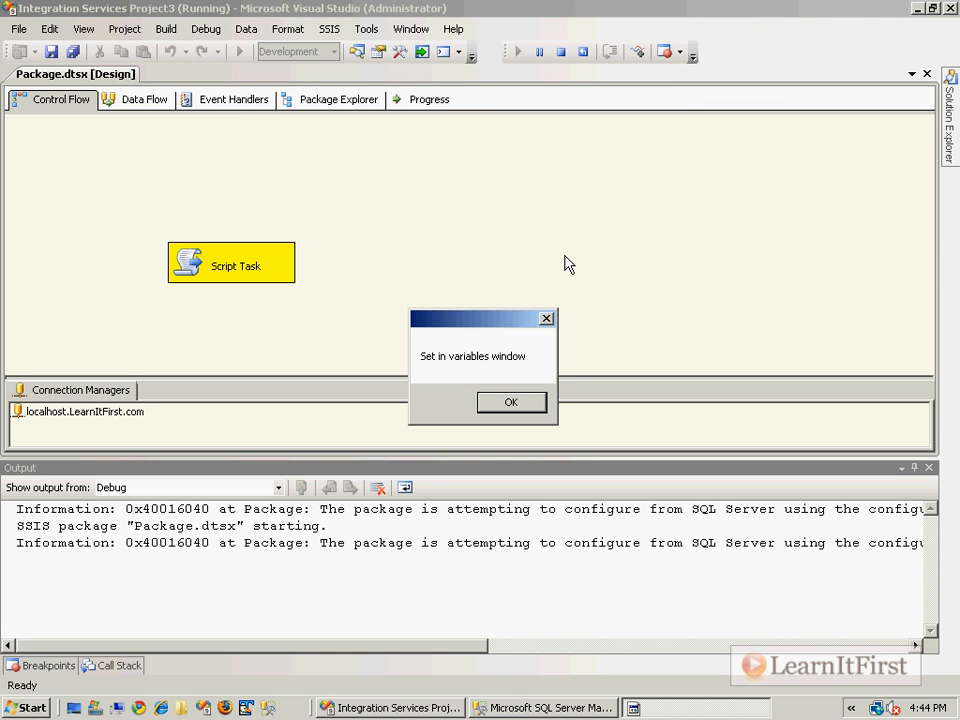
{"action": "left_click", "coordinate": [511, 405]}
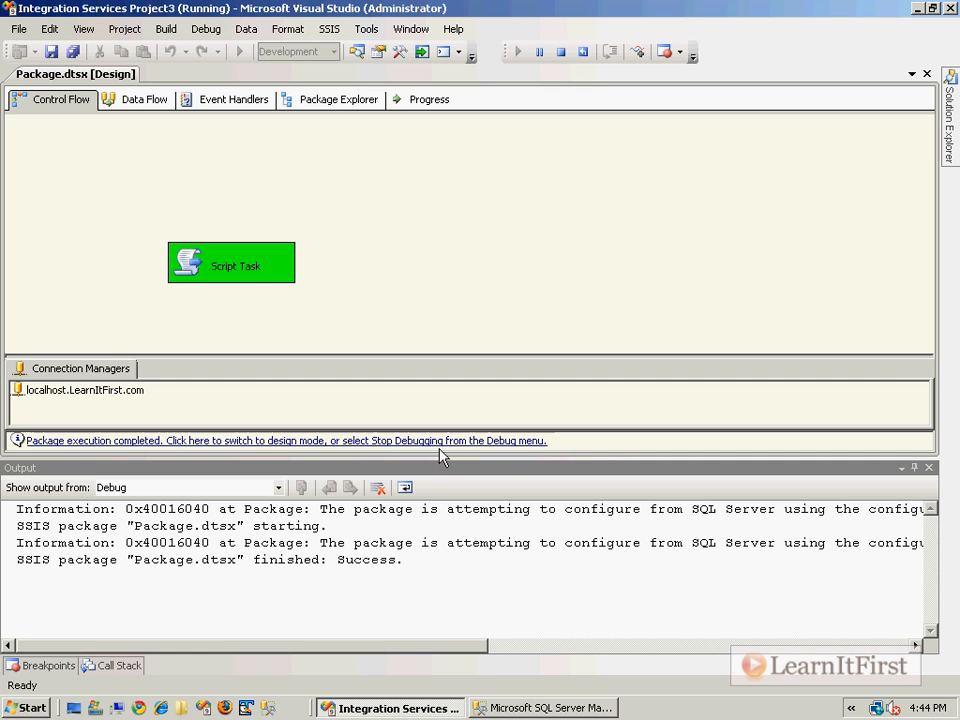
{"action": "left_click", "coordinate": [522, 704]}
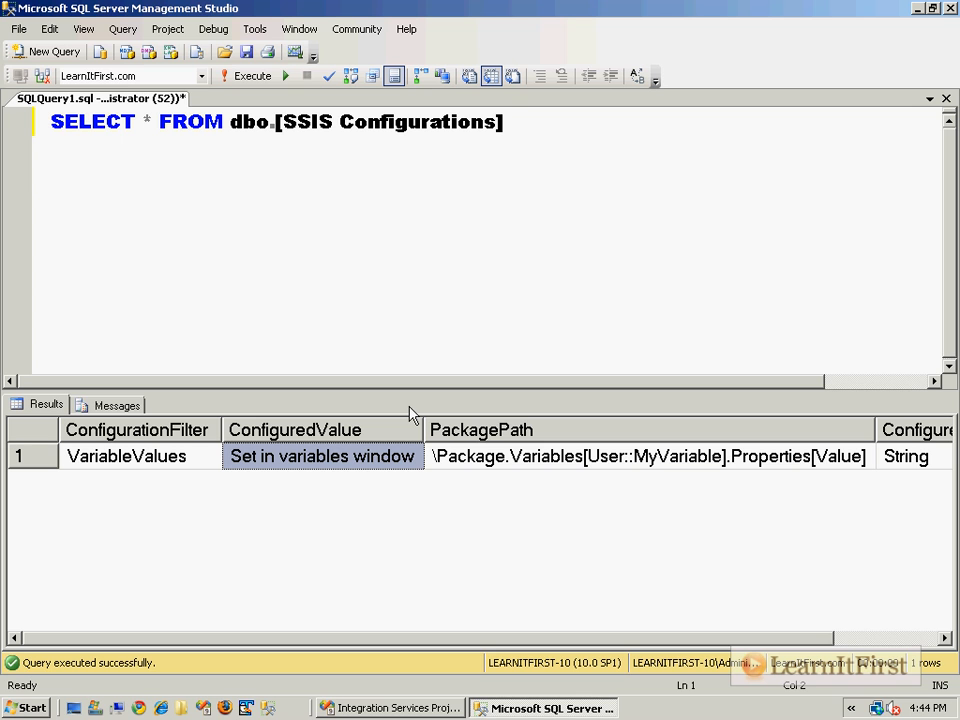
- Write UPDATE dbo.[SSIS Configurations] SET ConfiguredValue = 'Set in SQL Server' WHERE ConfigurationFilter = 'VariableValues'
{"action": "left_click", "coordinate": [606, 154]}
{"action": "key", "text": "Return"}
{"action": "key", "text": "Return"}
{"action": "type", "text": "UPDATE dbo.SS"}
{"action": "key", "text": "Tab"}
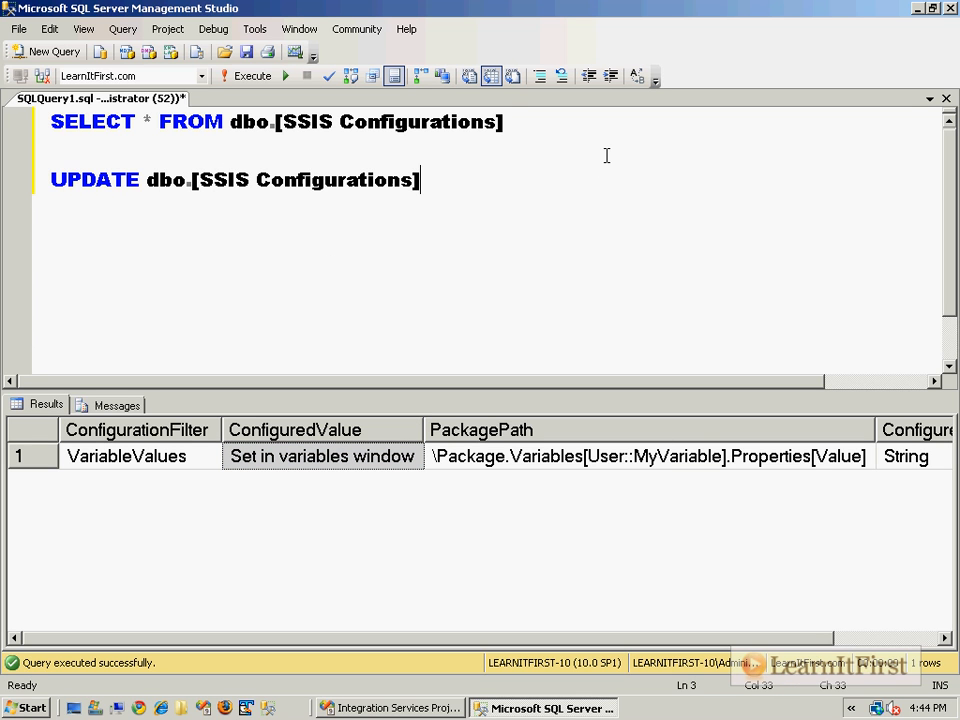
{"action": "key", "text": "Return"}
{"action": "type", "text": "SET Conf"}
{"action": "key", "text": "Down"}
{"action": "type", "text": "= 'Set in SQL Server'"}
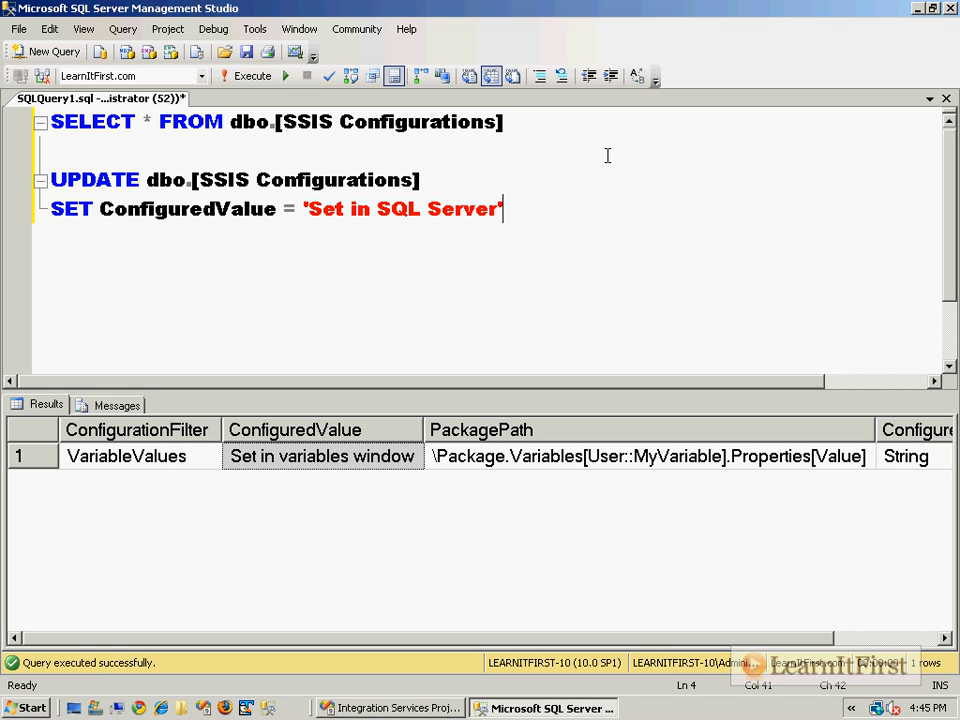
{"action": "key", "text": "Return"}
{"action": "type", "text": "WHERE "}
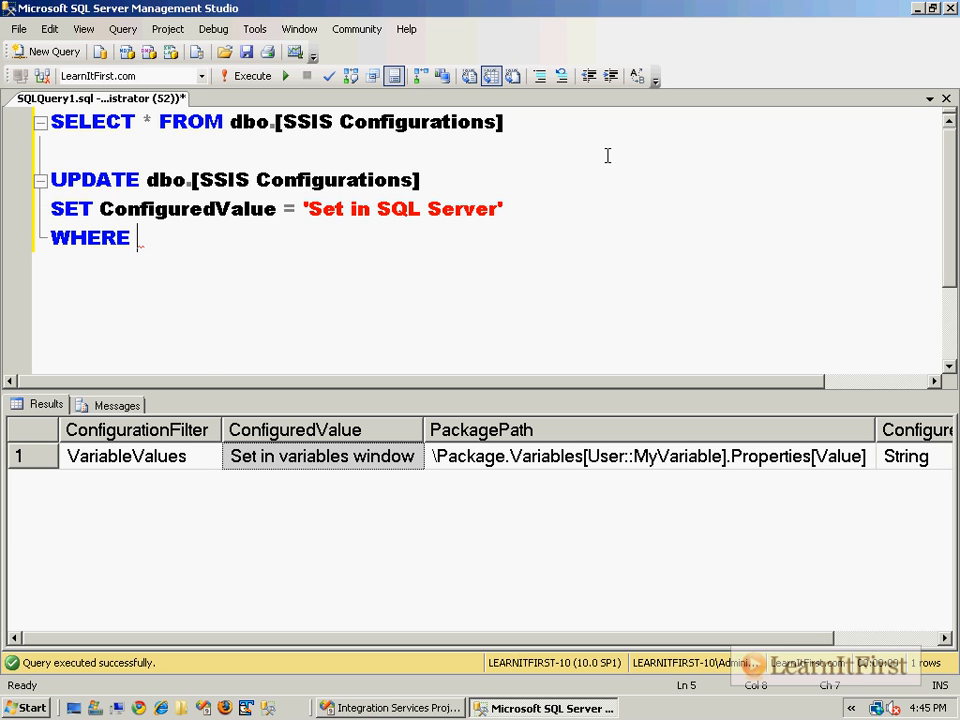
{"action": "type", "text": "Conf"}
{"action": "type", "text": "igurationFilter = 'V"}
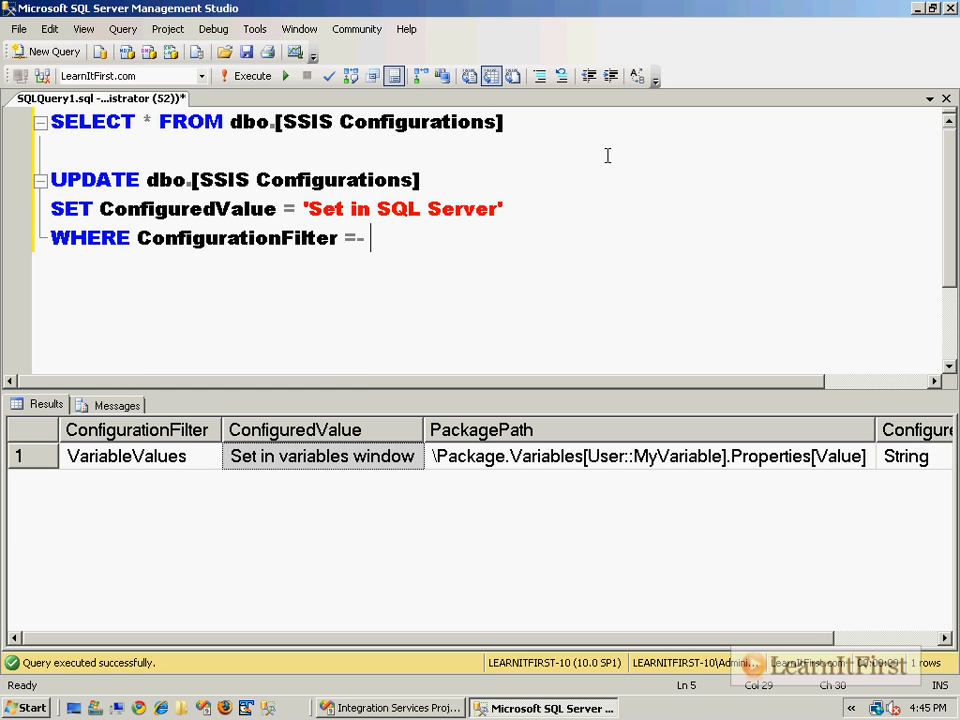
{"action": "type", "text": "aria"}
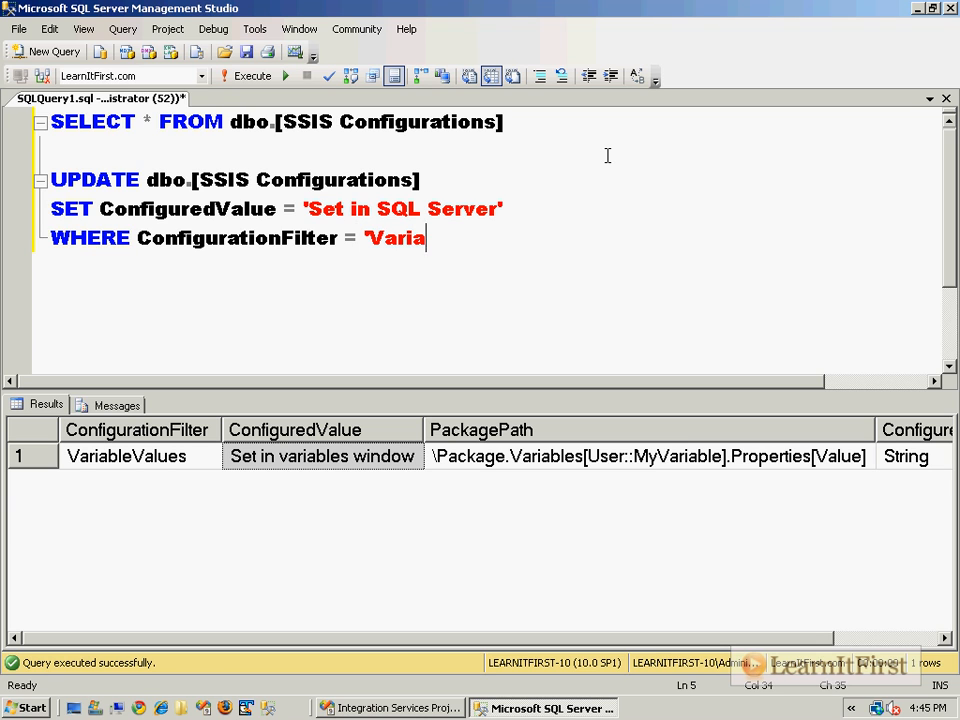
{"action": "type", "text": "bleValues'"}
{"action": "key", "text": "Return"}
{"action": "key", "text": "Tab"}
{"action": "type", "text": "AND"}
- Add an AND PackagePath condition using the package path copied from the results grid
{"action": "left_click", "coordinate": [690, 460]}
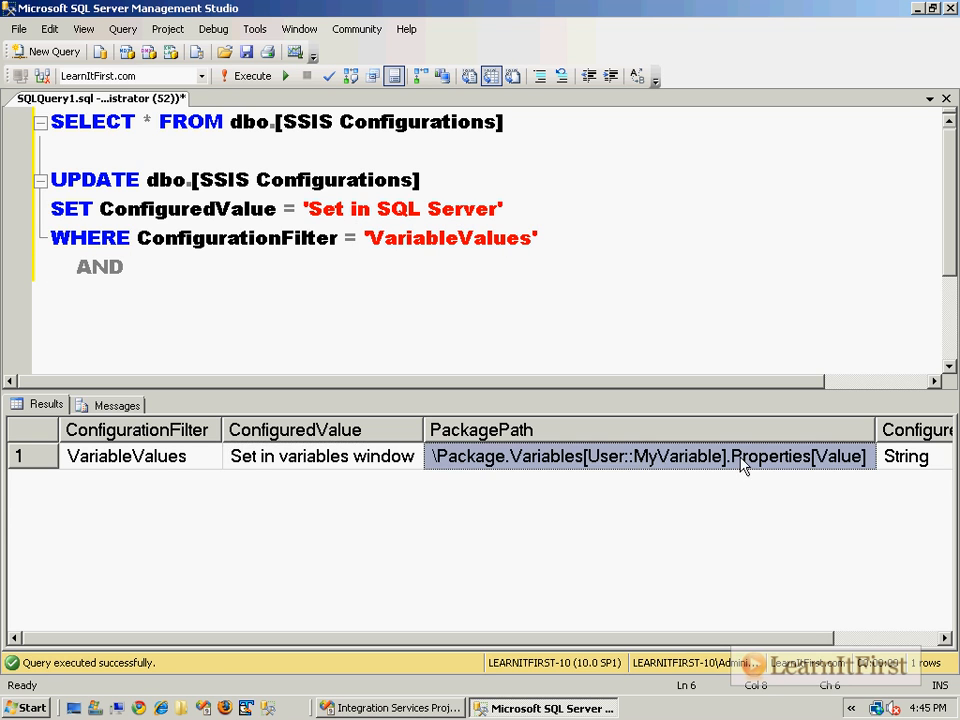
{"action": "right_click", "coordinate": [737, 462]}
{"action": "left_click", "coordinate": [741, 457]}
{"action": "left_click", "coordinate": [379, 277]}
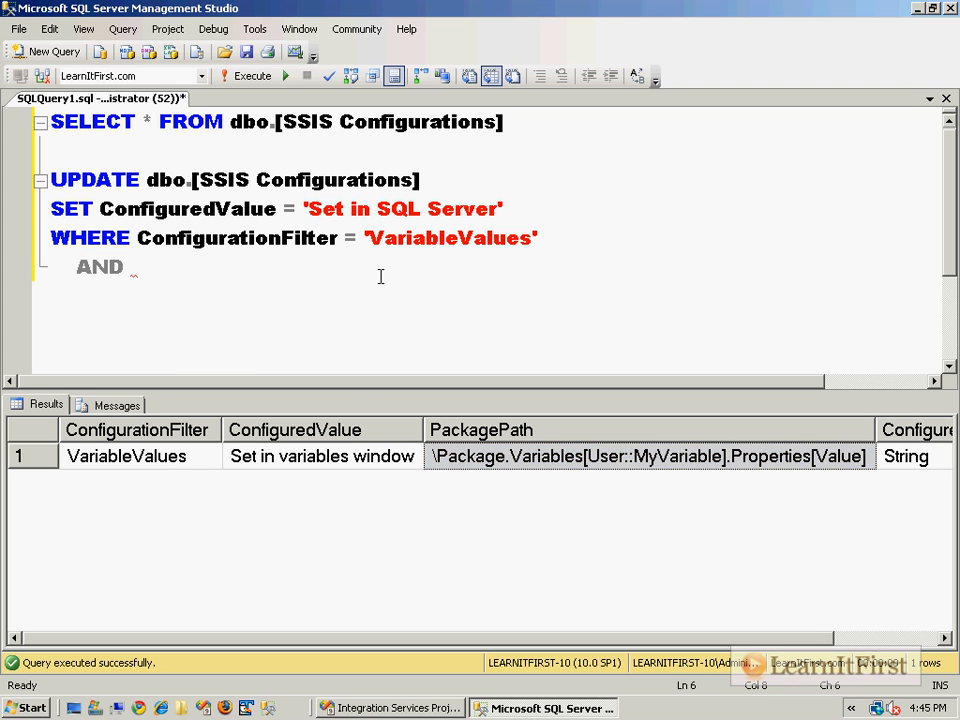
{"action": "type", "text": "PackagePath"}
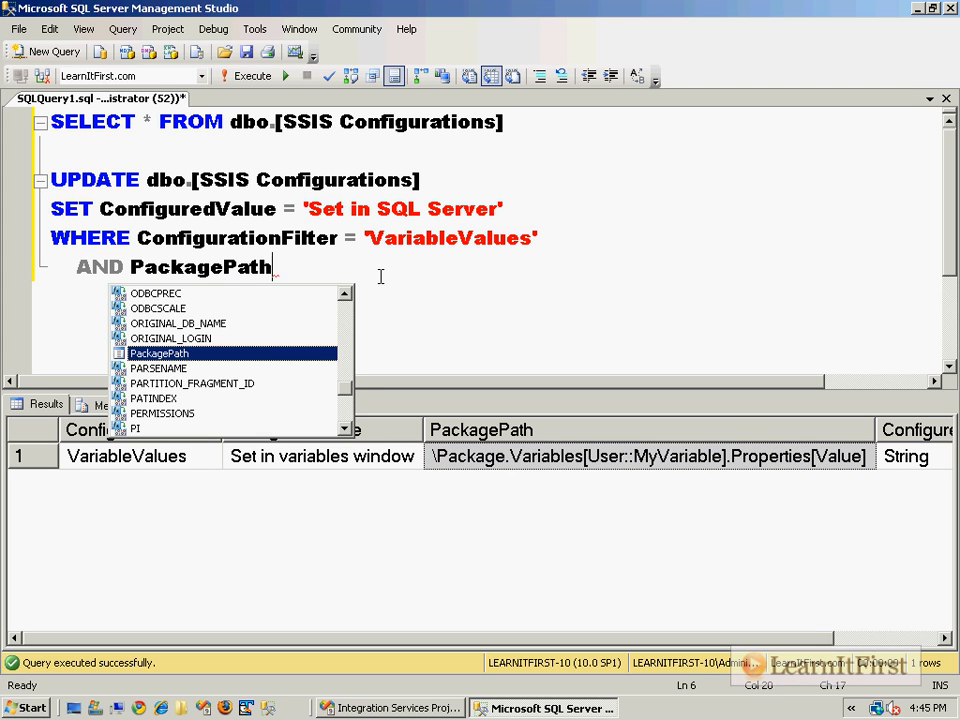
{"action": "type", "text": " = '"}
{"action": "key", "text": "ctrl+v"}
{"action": "type", "text": "'"}
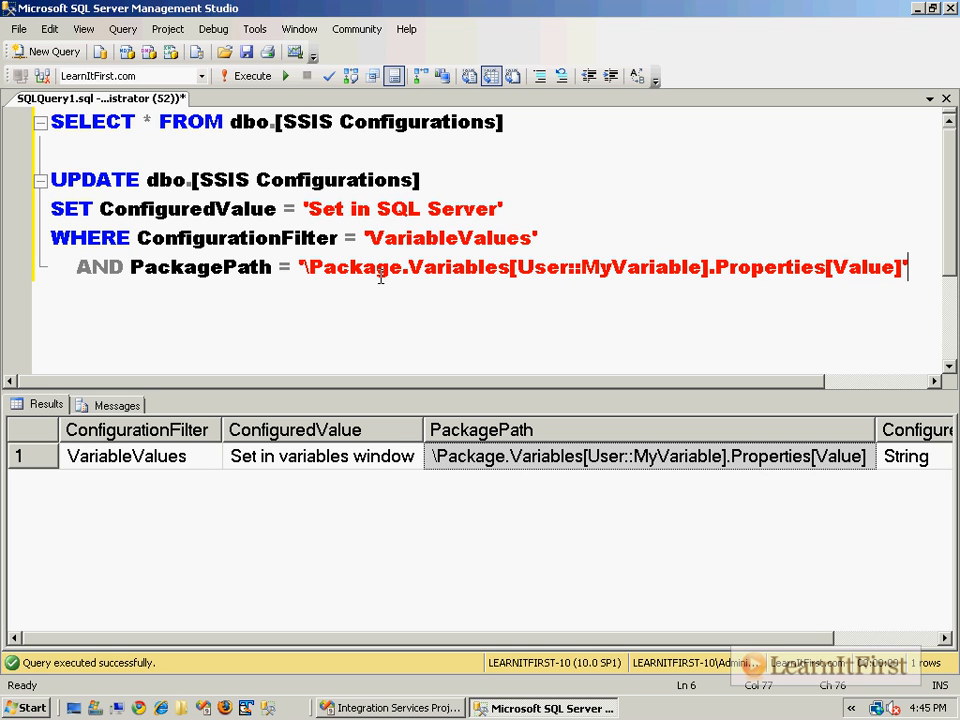
- Highlight the UPDATE, SET, ConfigurationFilter and PackagePath parts to explain the statement
{"action": "left_click", "coordinate": [559, 242], "text": "shift"}
{"action": "left_click", "coordinate": [715, 272]}
{"action": "left_click_drag", "start_coordinate": [297, 256], "coordinate": [20, 270]}
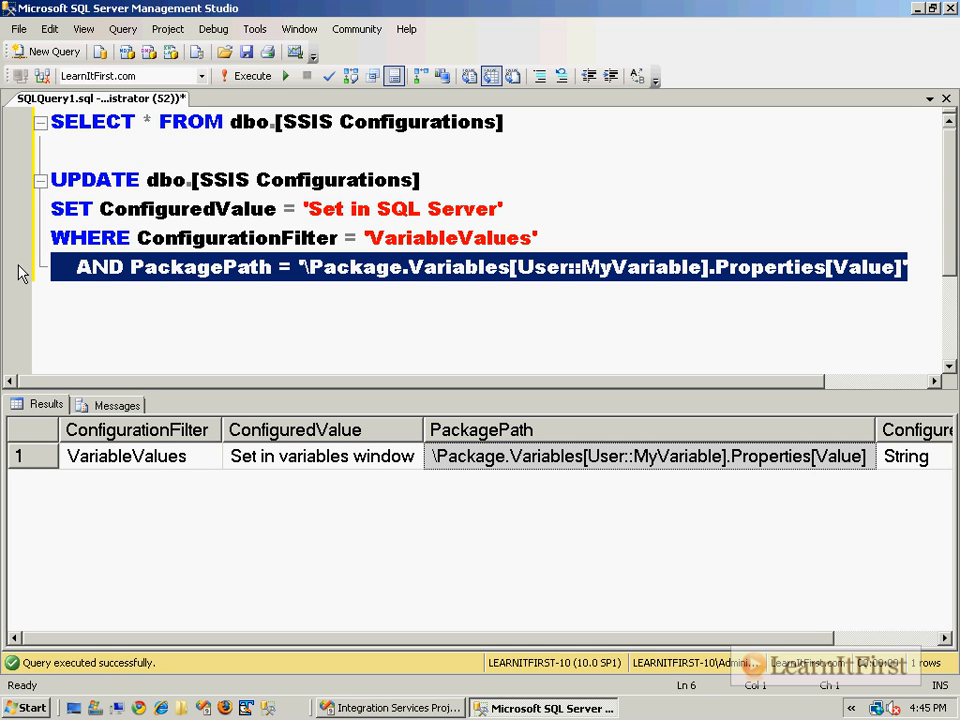
{"action": "left_click_drag", "start_coordinate": [540, 238], "coordinate": [578, 167]}
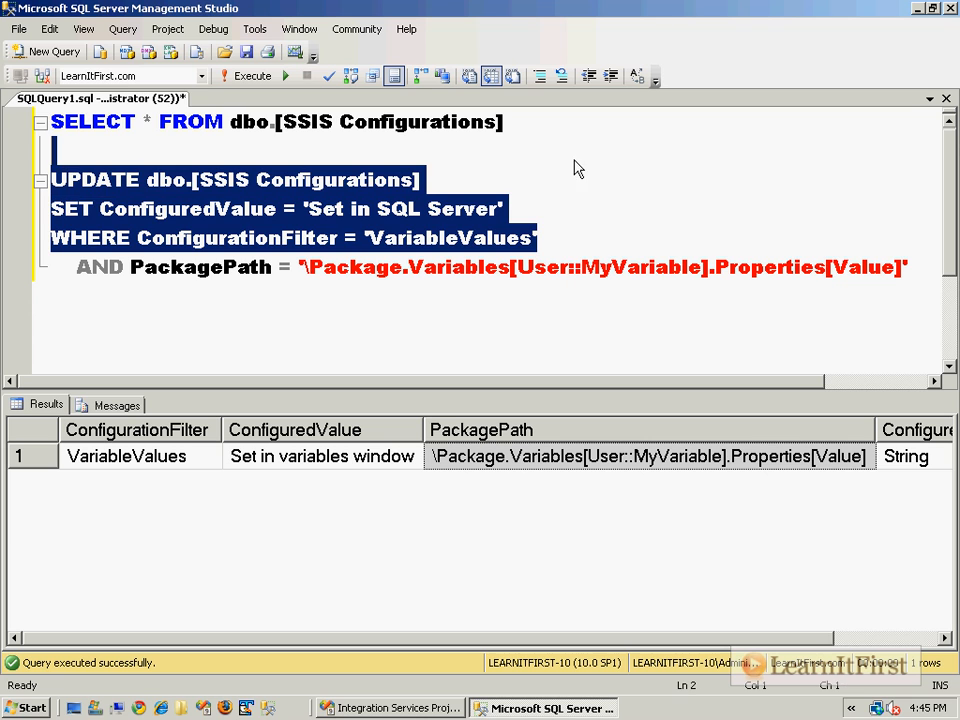
{"action": "left_click", "coordinate": [684, 266]}
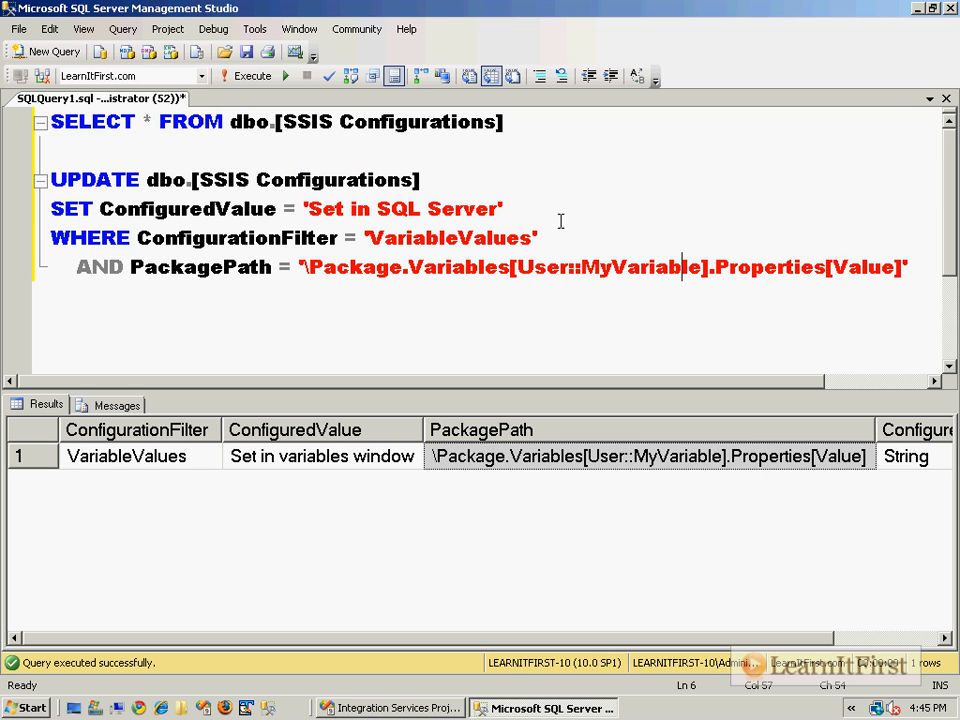
{"action": "double_click", "coordinate": [278, 240]}
{"action": "double_click", "coordinate": [200, 266]}
- Run the UPDATE, then rerun the SELECT to confirm ConfiguredValue reads 'Set in SQL Server'
{"action": "left_click_drag", "start_coordinate": [915, 266], "coordinate": [910, 162]}
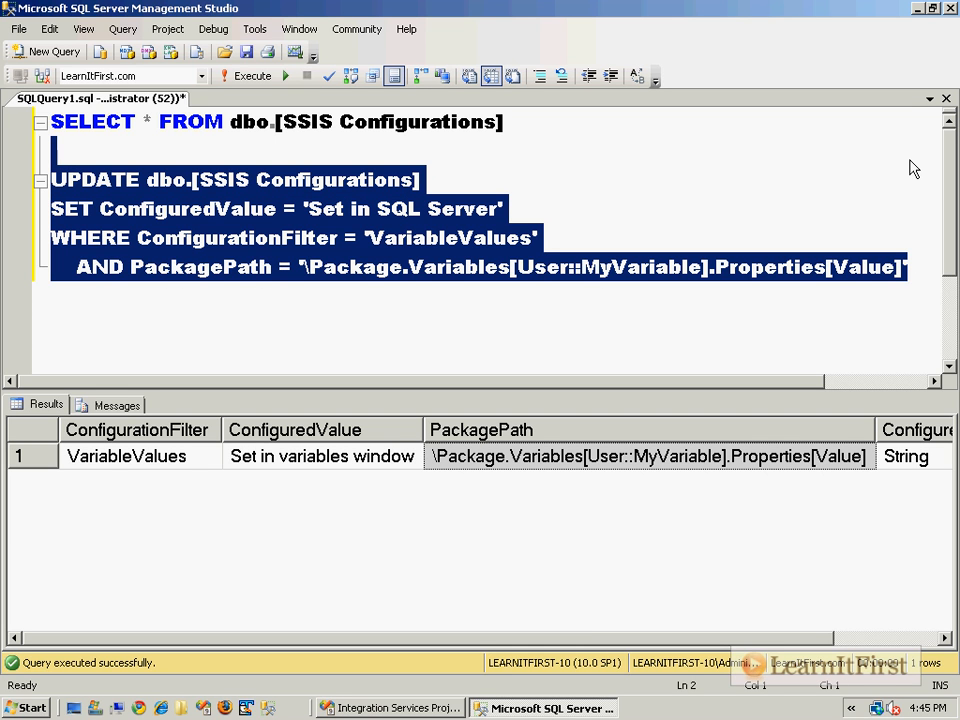
{"action": "key", "text": "F5"}
{"action": "left_click_drag", "start_coordinate": [507, 121], "coordinate": [45, 121]}
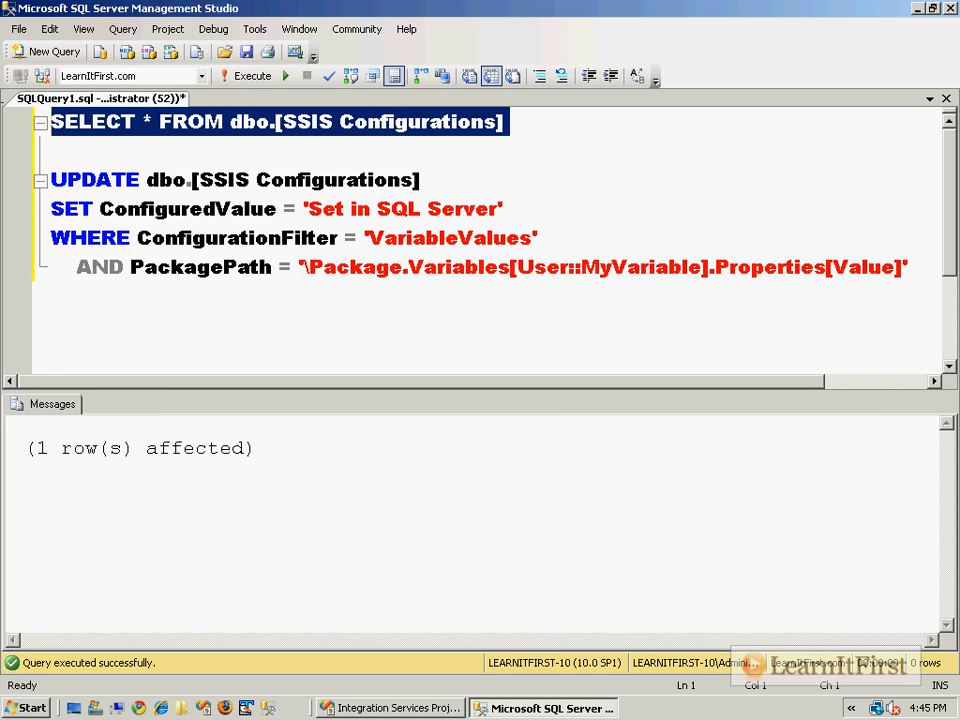
{"action": "key", "text": "F5"}
{"action": "left_click", "coordinate": [342, 460]}
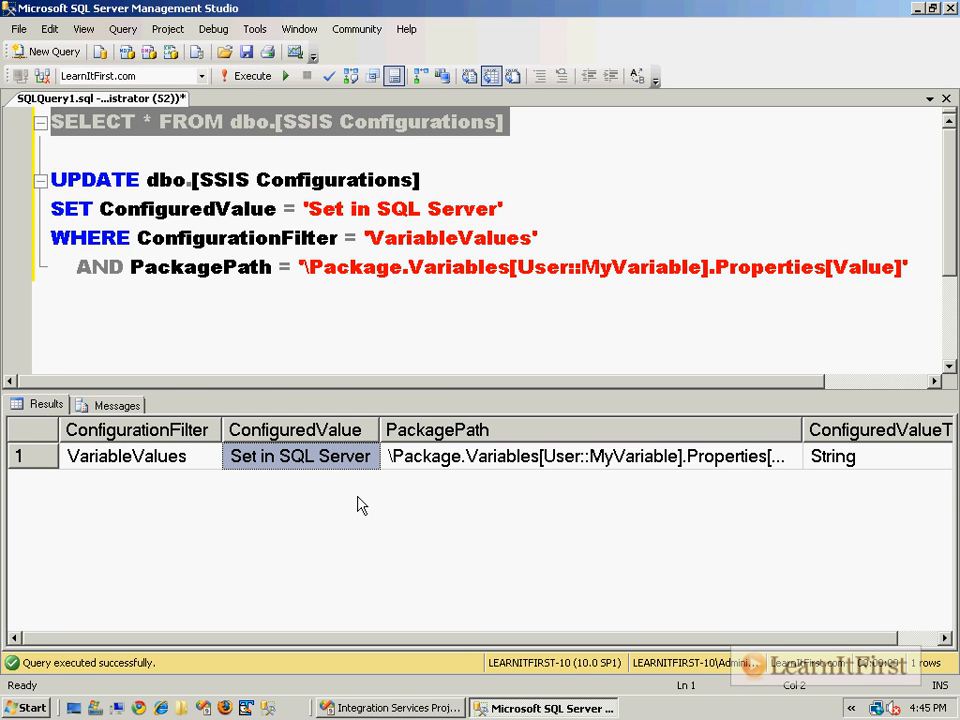
{"action": "left_click", "coordinate": [422, 708]}
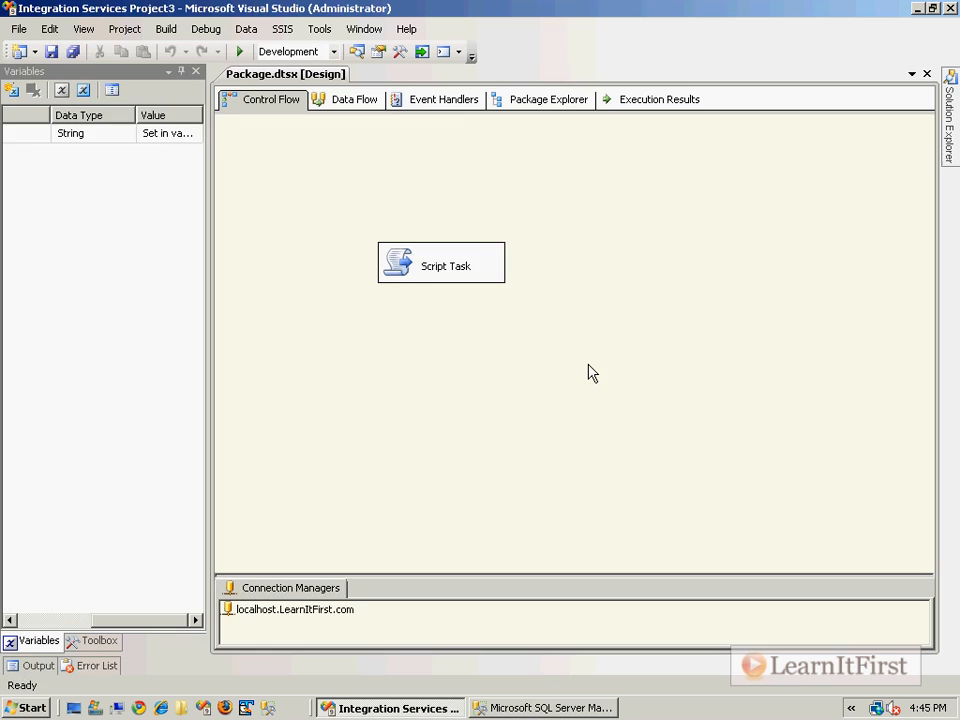
- Debug the package, dismiss the 'Set in SQL Server' message, and return to design mode
{"action": "key", "text": "F5"}
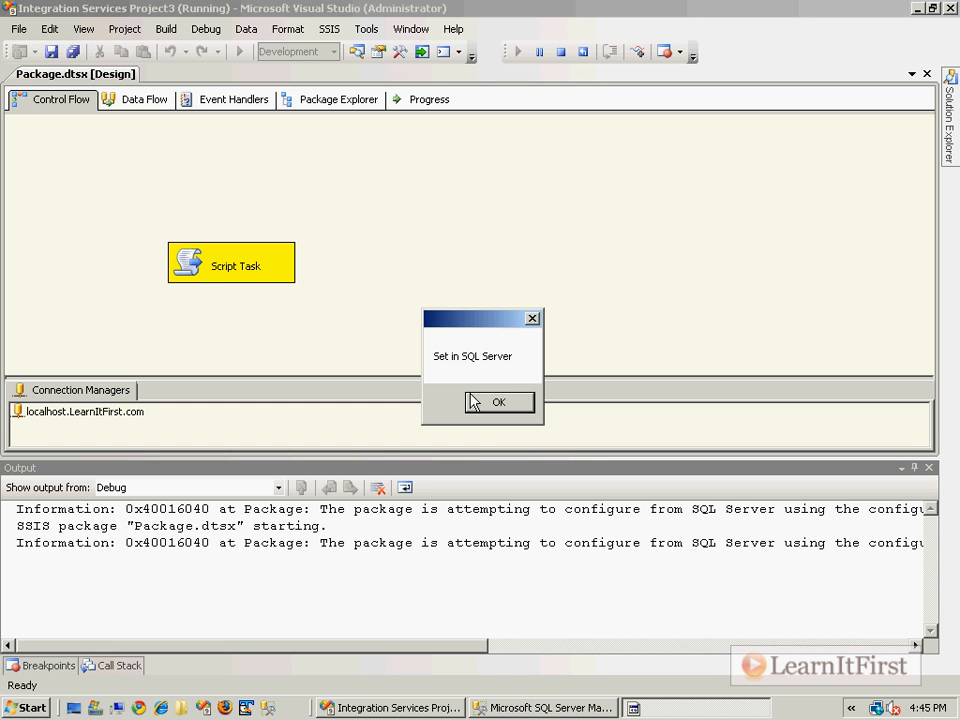
{"action": "left_click", "coordinate": [472, 401]}
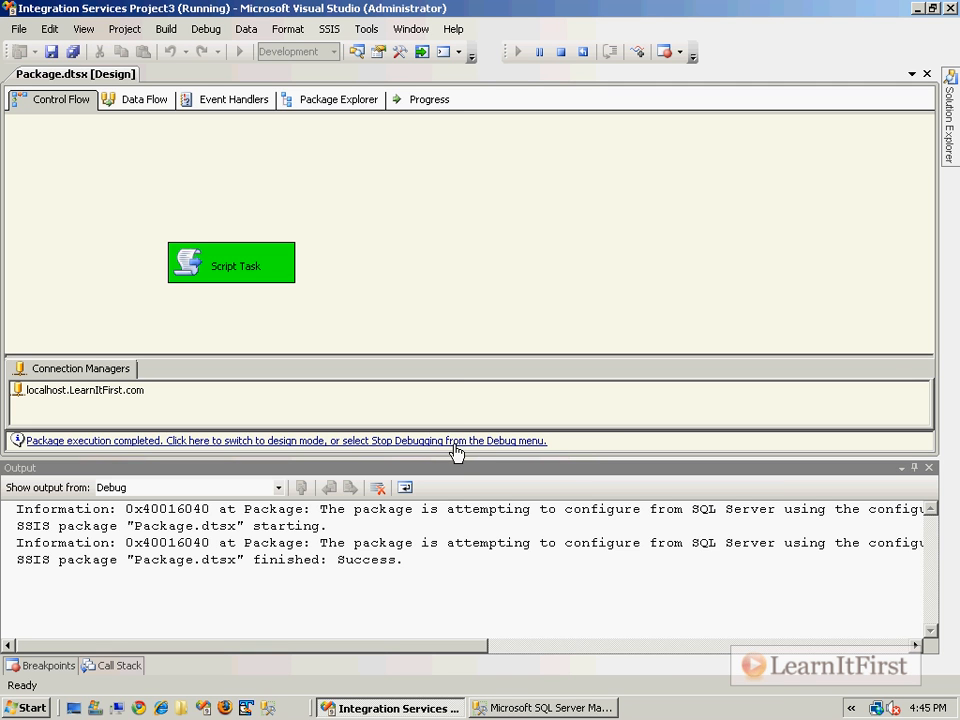
{"action": "left_click", "coordinate": [514, 441]}
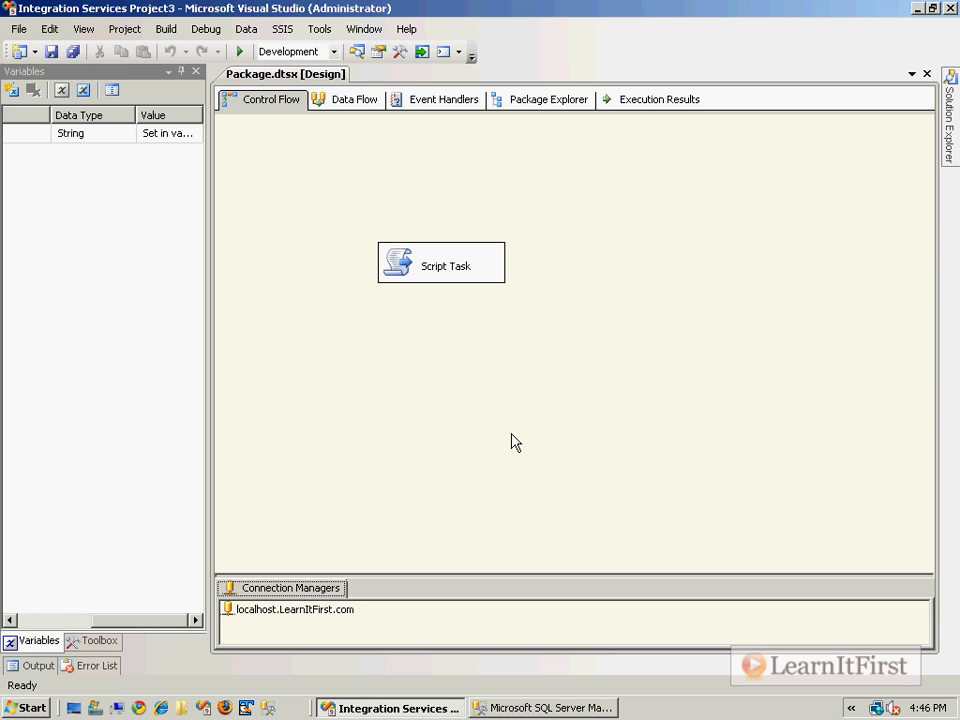